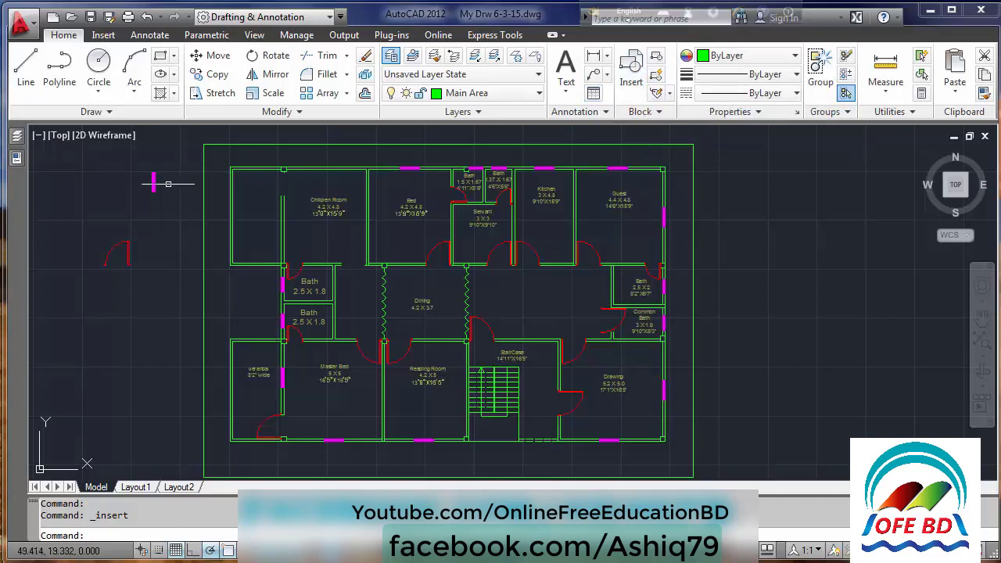
Step: Zoom in on the standalone magenta window shape to the left of the floor plan
scroll(87, 178, up, 3)
scroll(89, 175, up, 2)
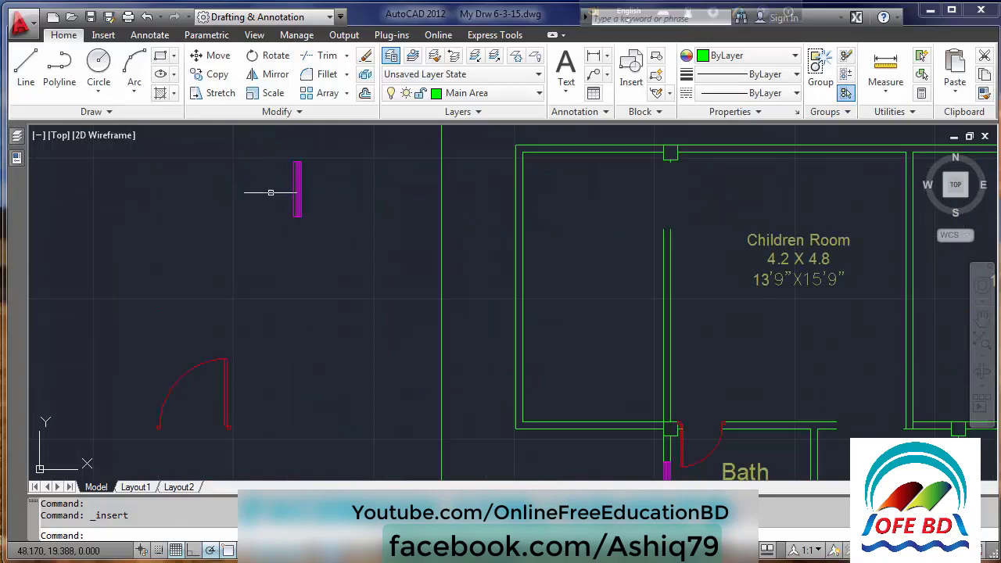
scroll(233, 257, down, 2)
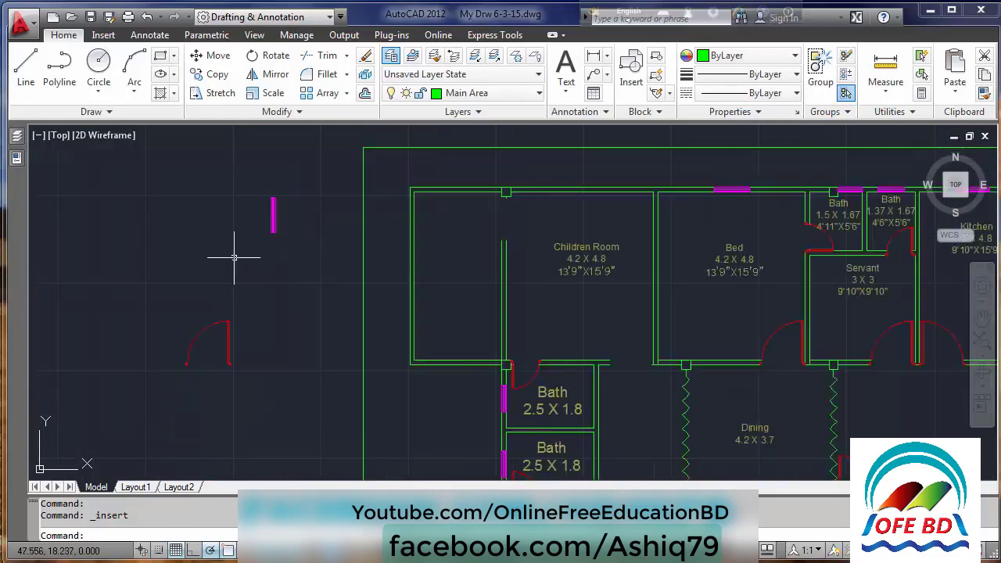
scroll(243, 178, up, 3)
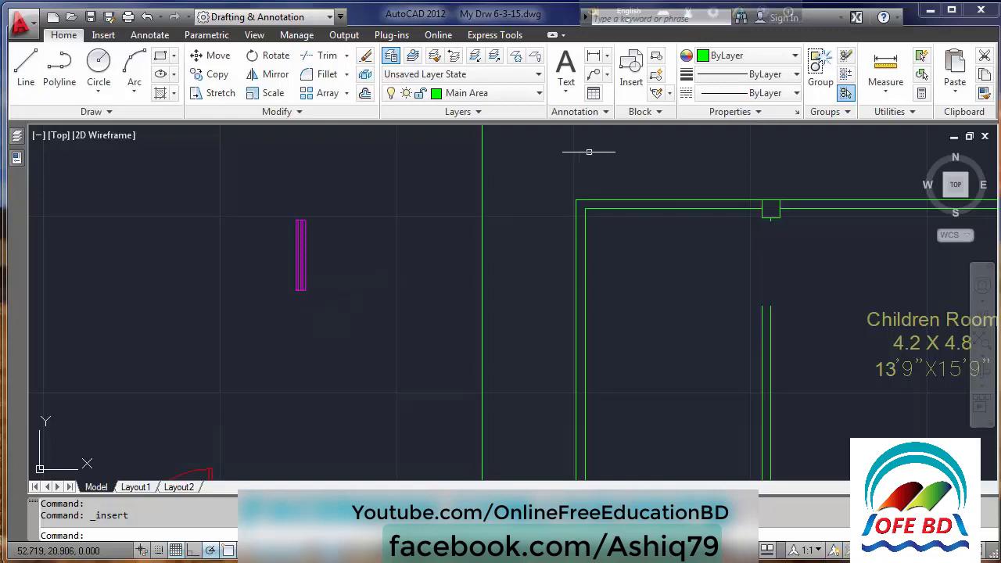
Step: Start a new block definition and enter the name 'window'
click(657, 59)
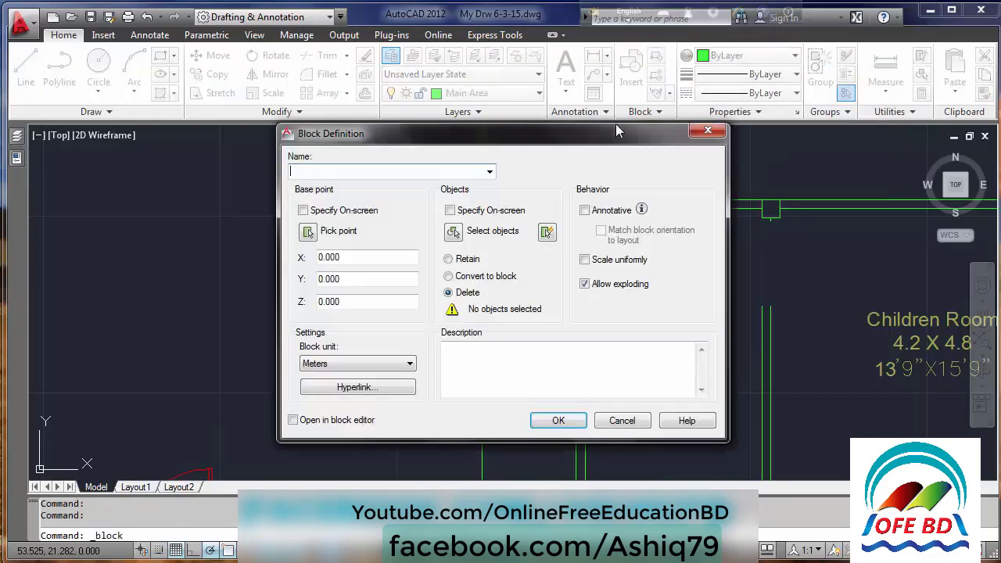
drag(524, 145, 639, 150)
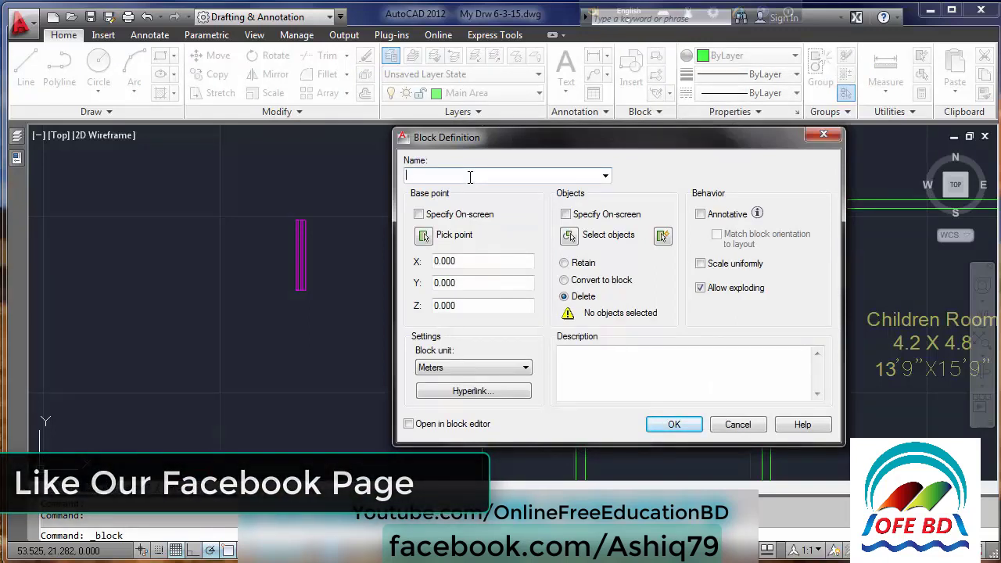
text(wi)
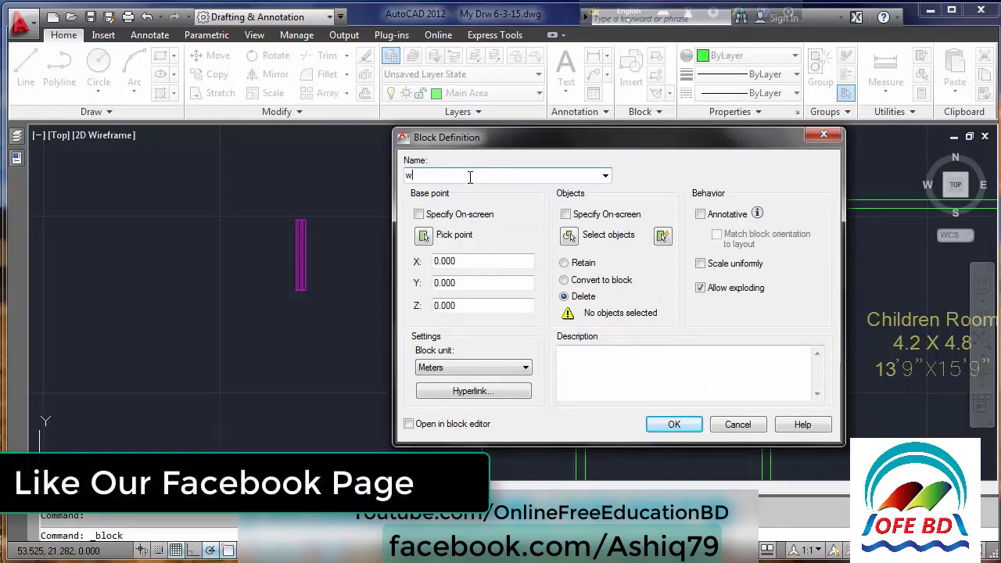
text(ndow)
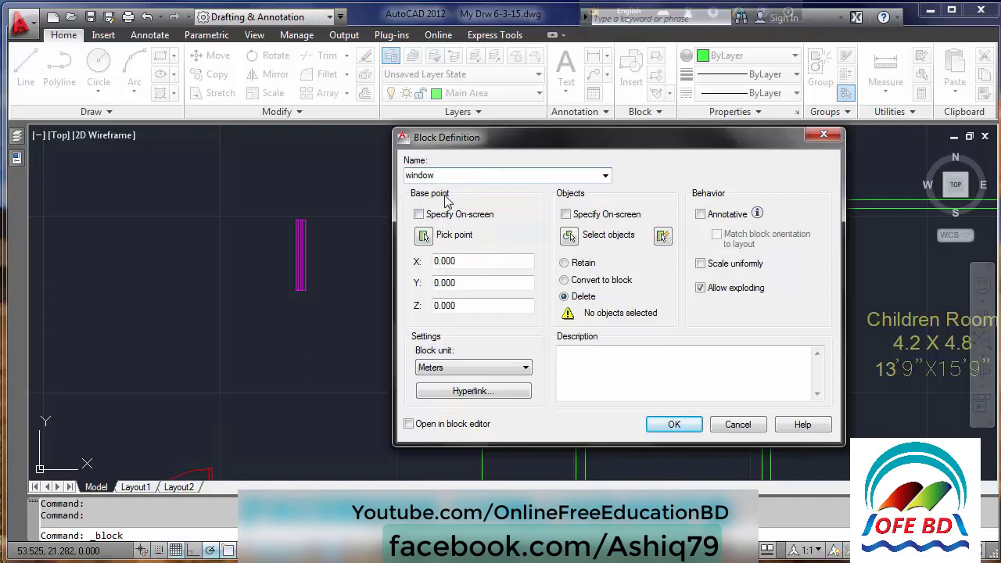
Step: Set the window block's base point midway along the shape's left edge (X 48.578, Y 19.454)
click(423, 237)
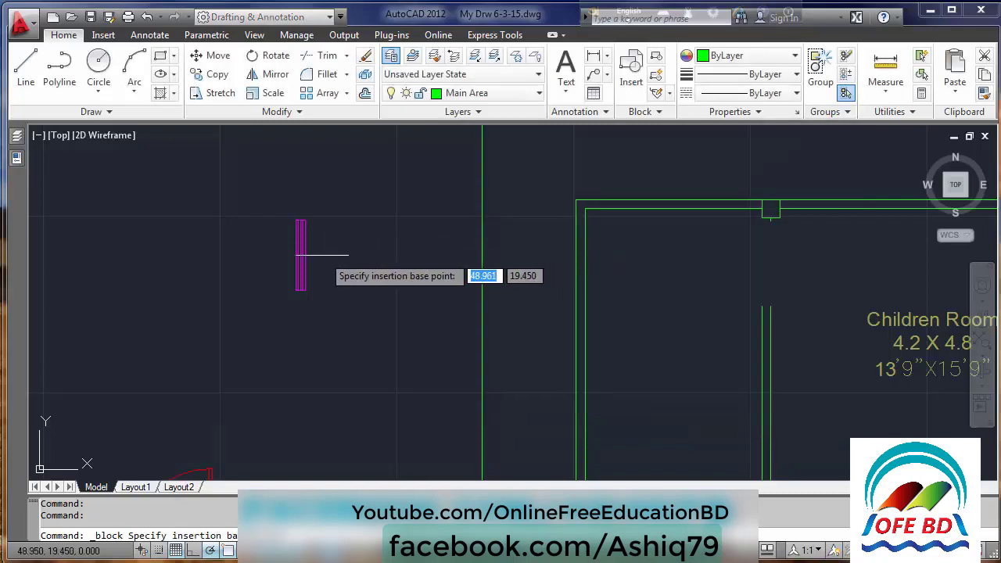
scroll(281, 261, up, 3)
scroll(269, 196, up, 1)
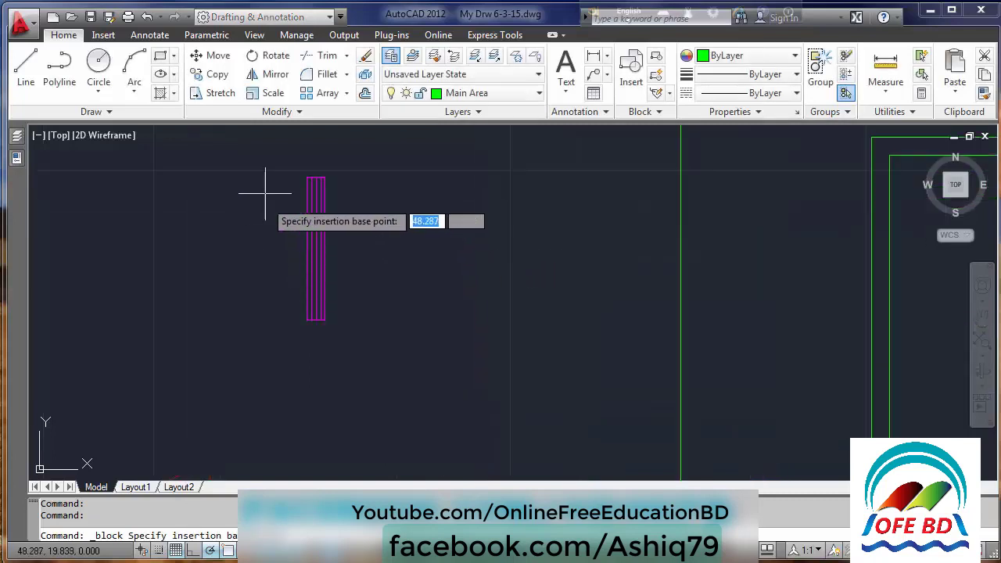
scroll(269, 194, up, 1)
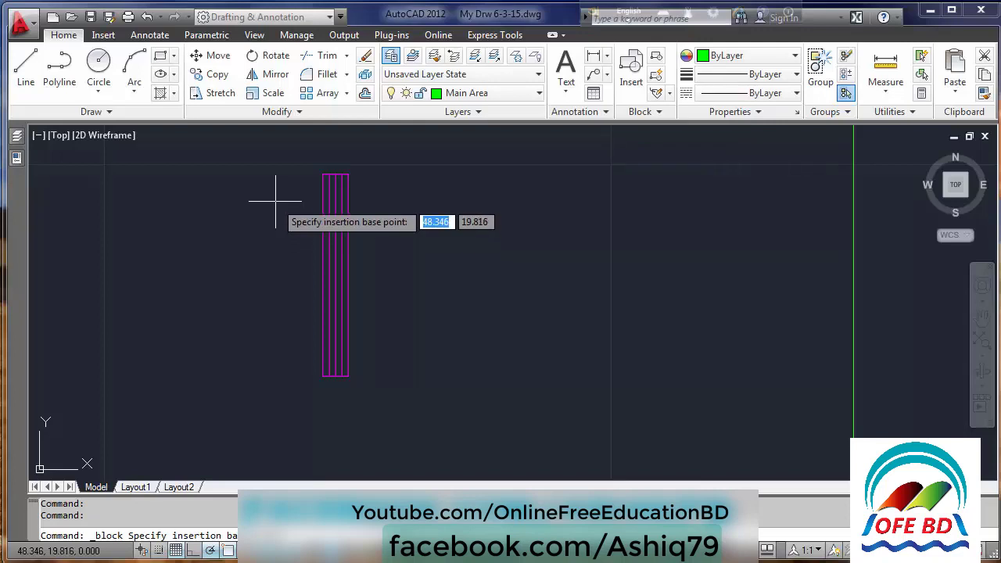
key(F8)
shift+right_click(275, 191)
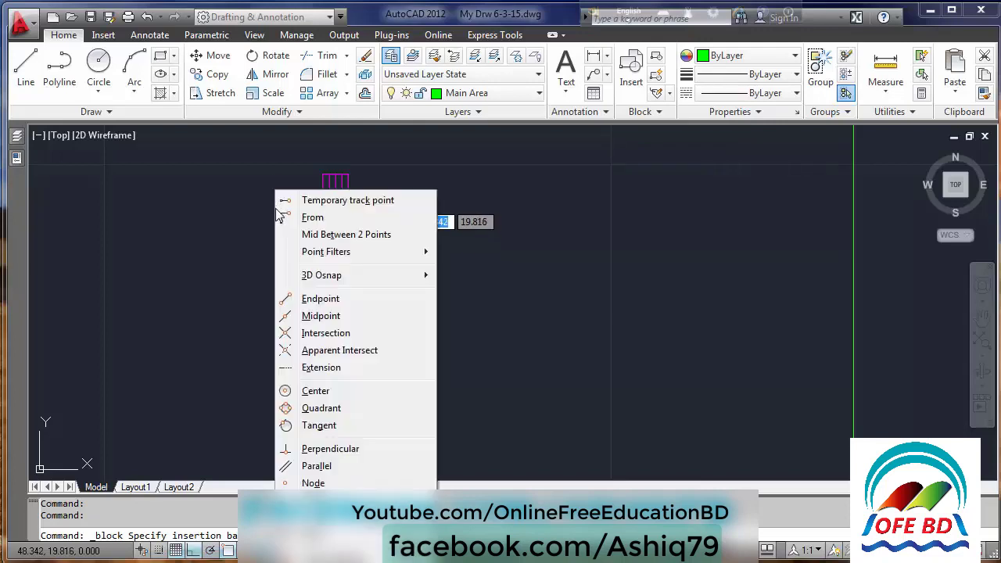
click(302, 234)
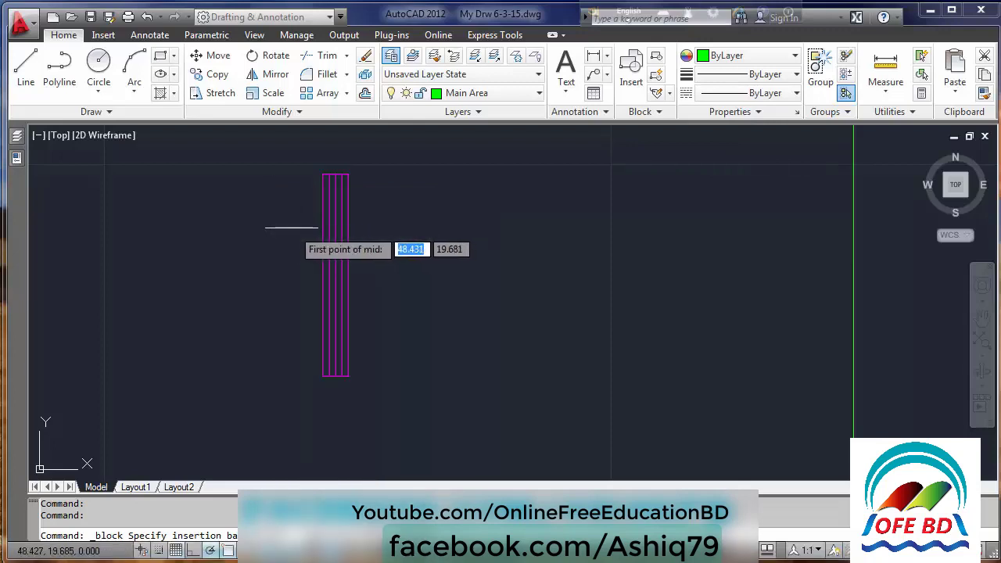
click(322, 173)
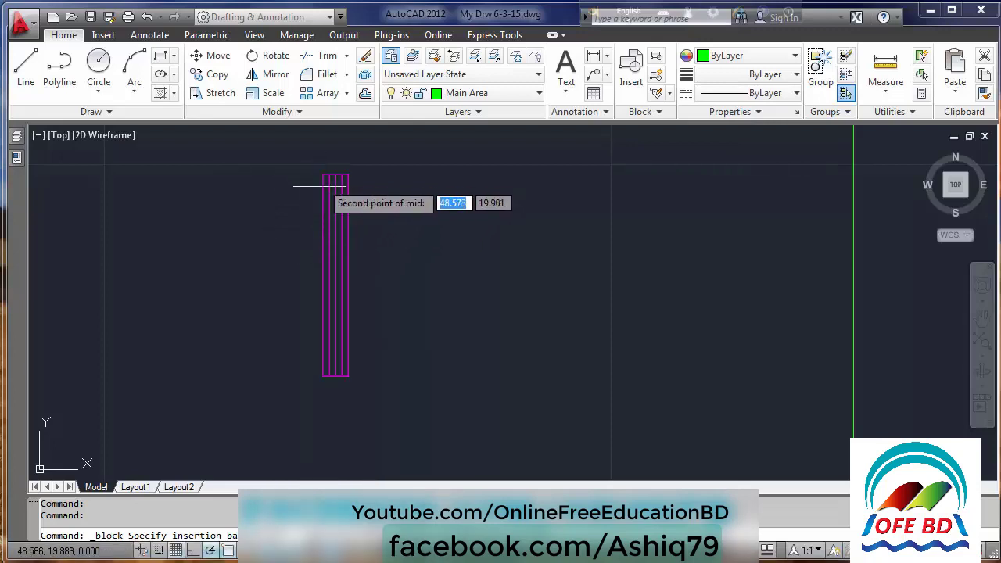
click(322, 375)
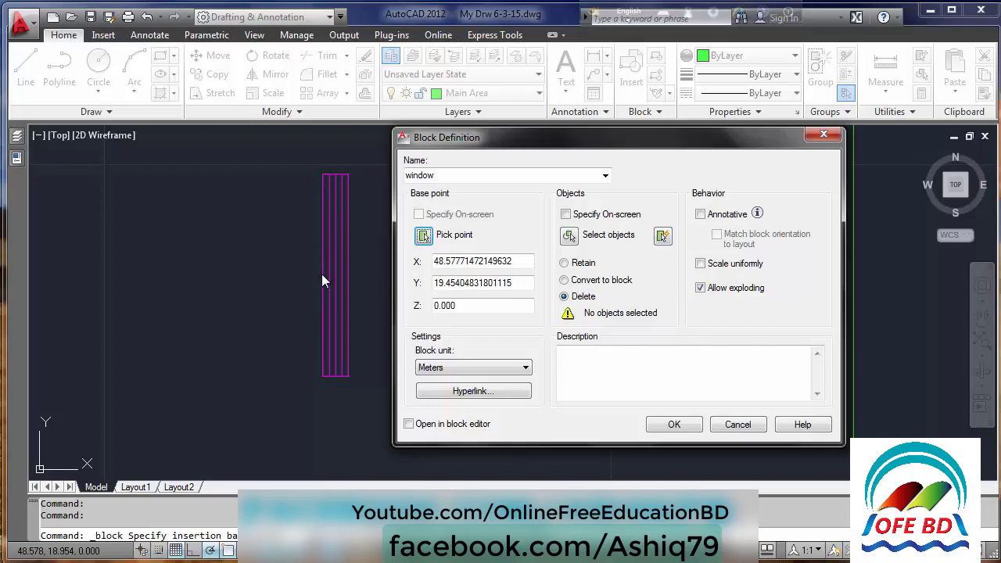
Step: Window-select the four magenta lines and create the 'window' block from them
click(570, 236)
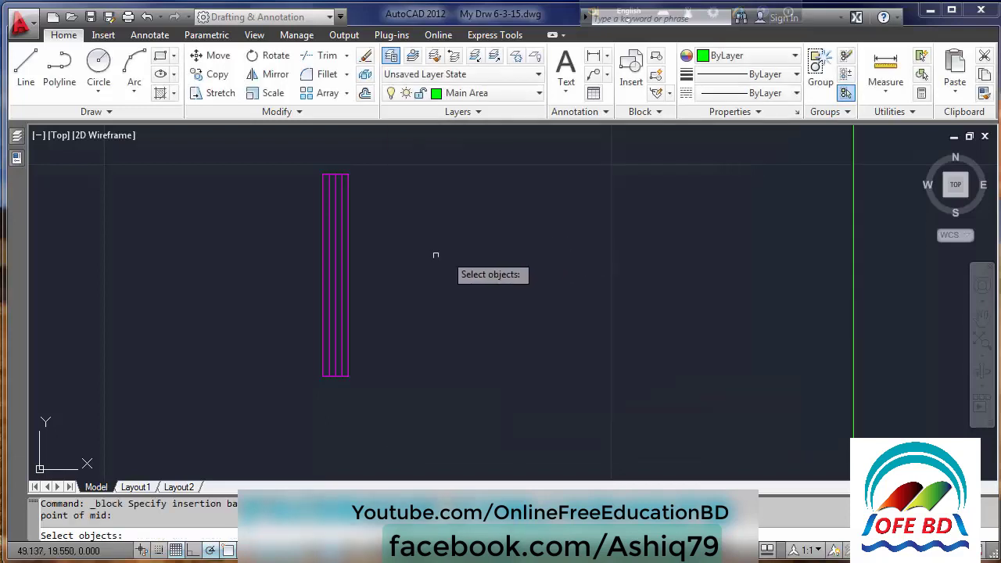
click(285, 180)
click(409, 413)
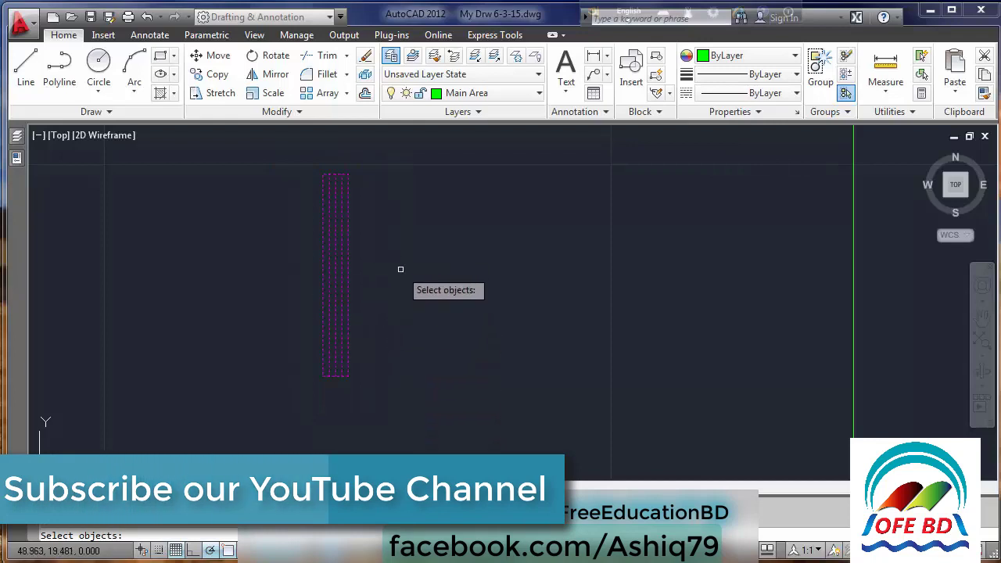
key(Return)
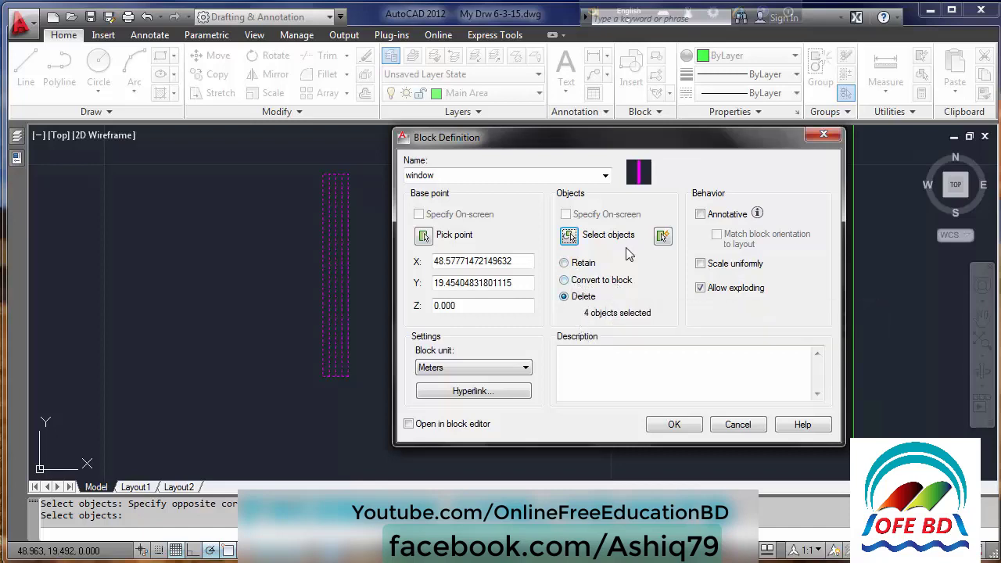
click(665, 426)
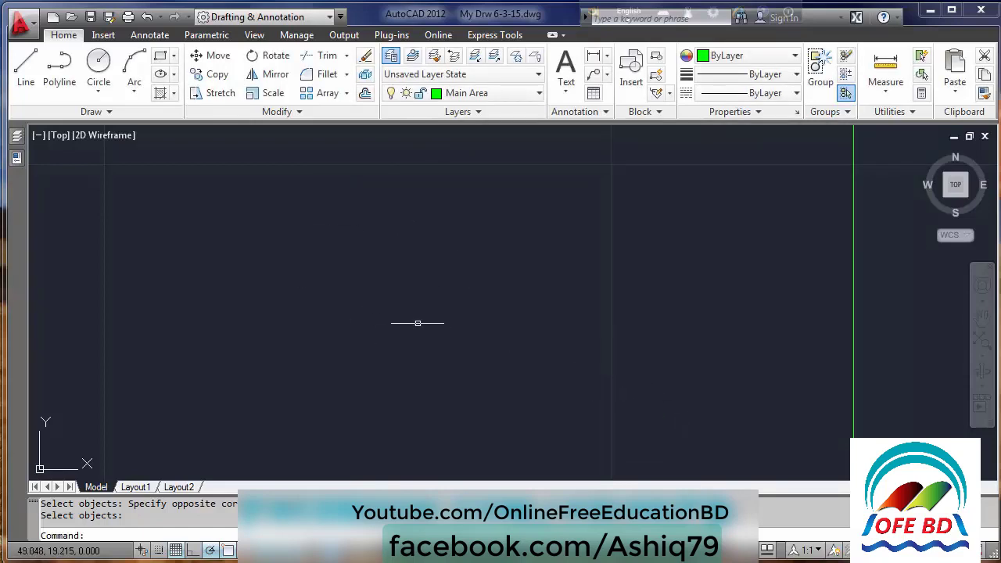
Step: Zoom back out to the full plan and open Insert with the 'window' block chosen
scroll(328, 286, down, 2)
scroll(313, 286, down, 2)
scroll(290, 284, down, 2)
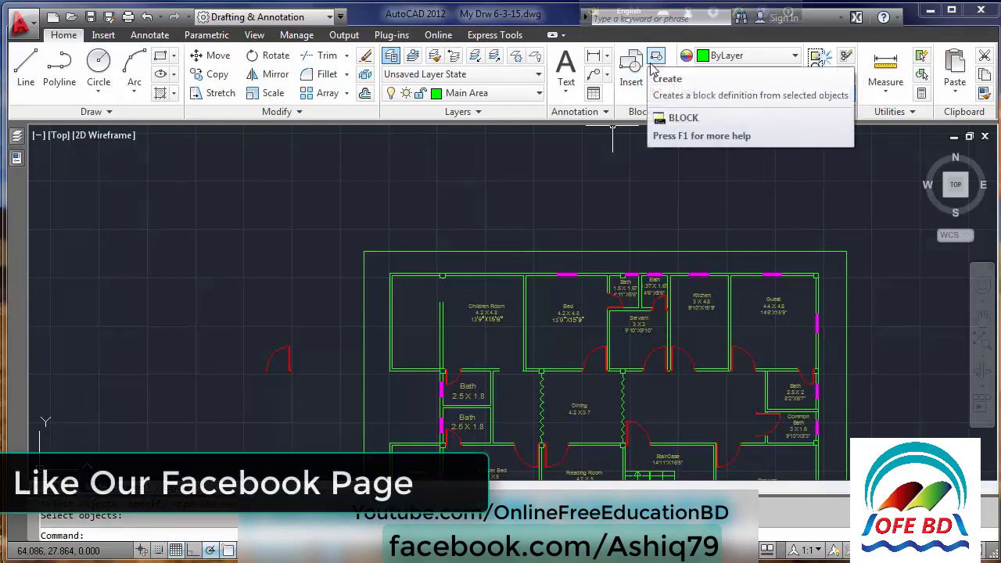
key(Escape)
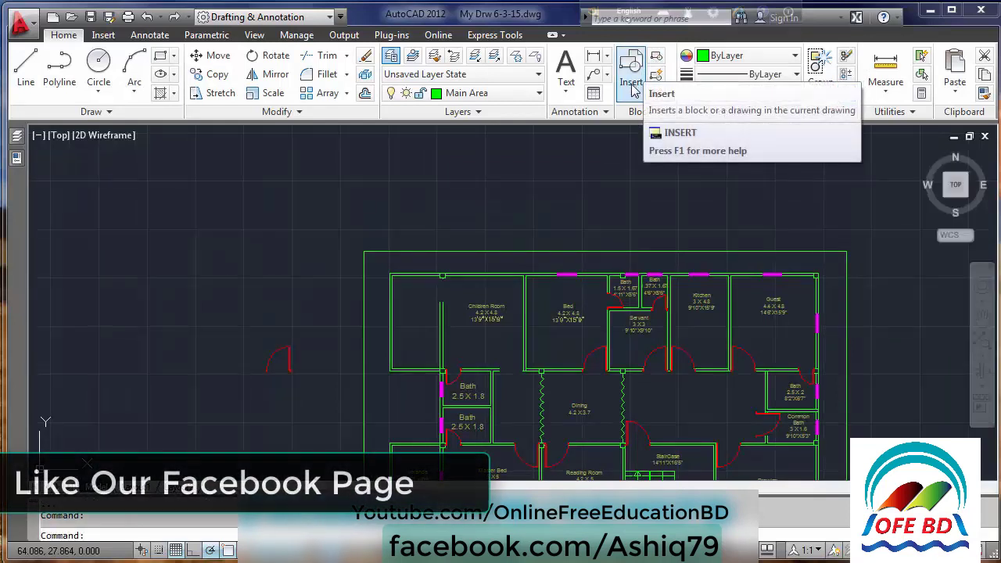
click(635, 78)
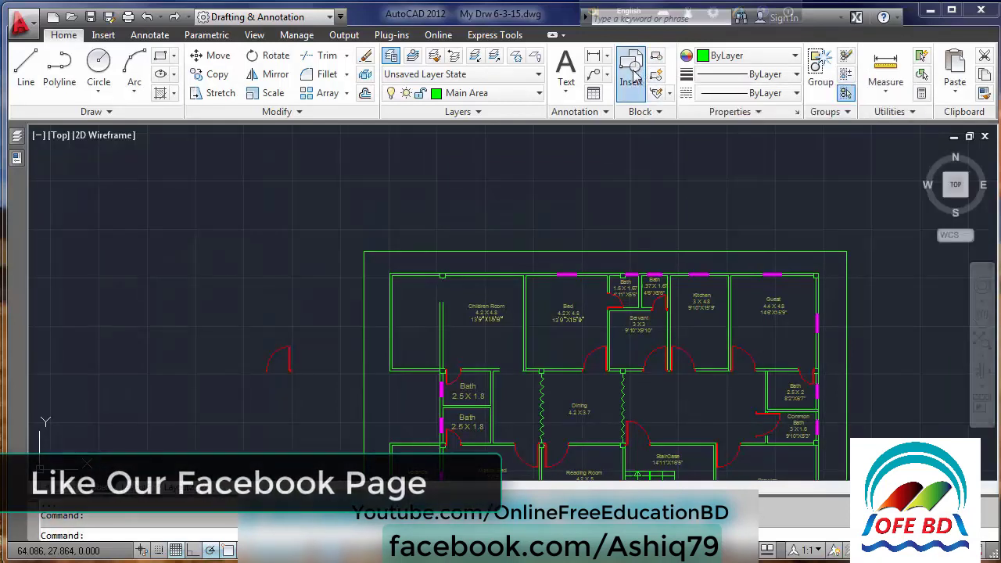
drag(535, 160, 622, 147)
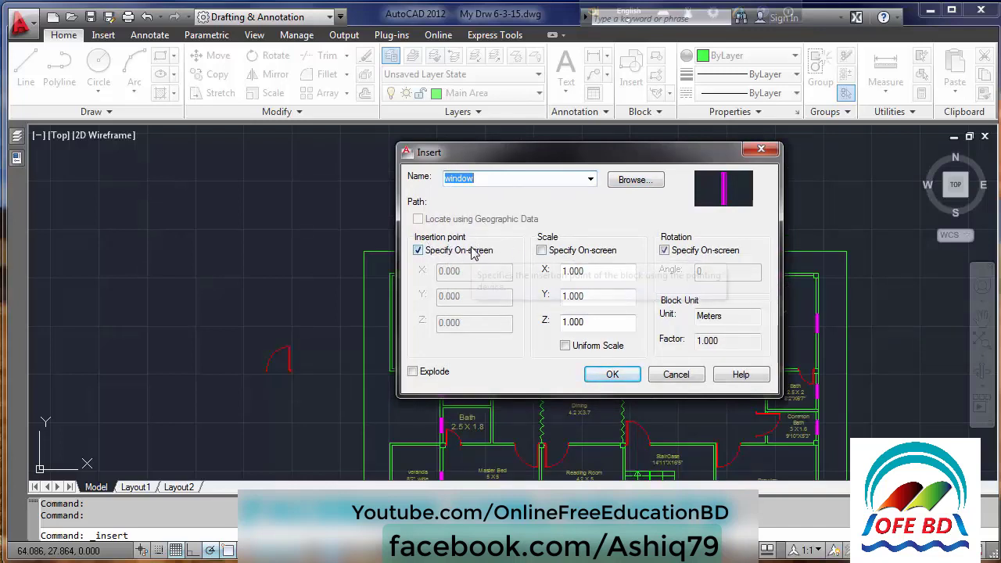
mouse_move(665, 250)
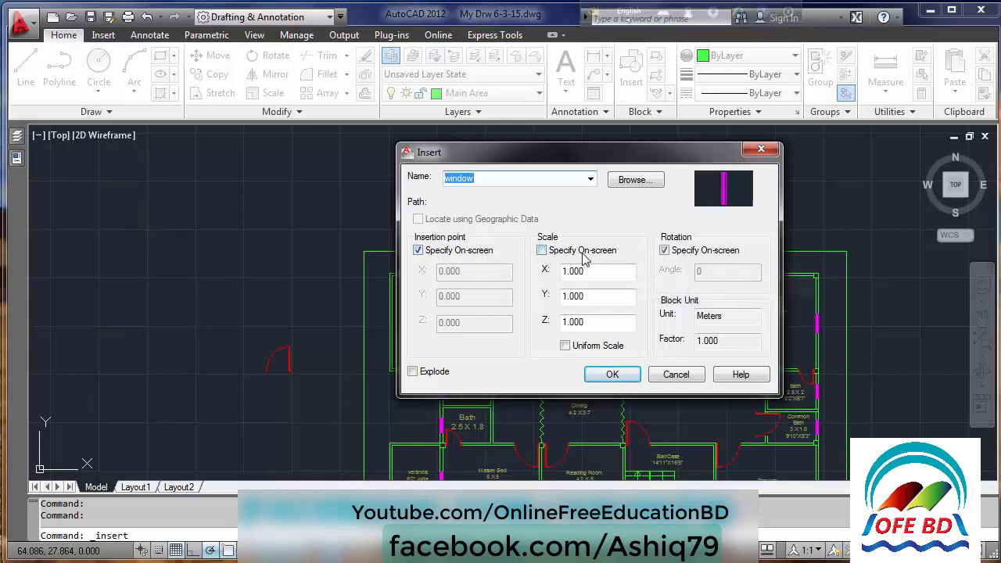
Step: Confirm the window insertion with a fixed rotation angle instead of on-screen rotation
click(676, 249)
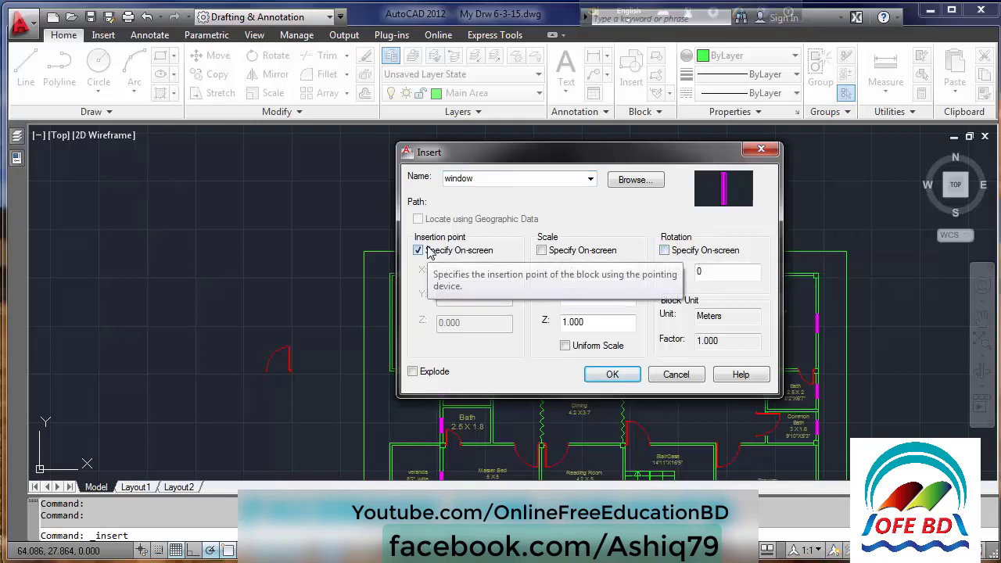
click(610, 374)
scroll(473, 329, up, 5)
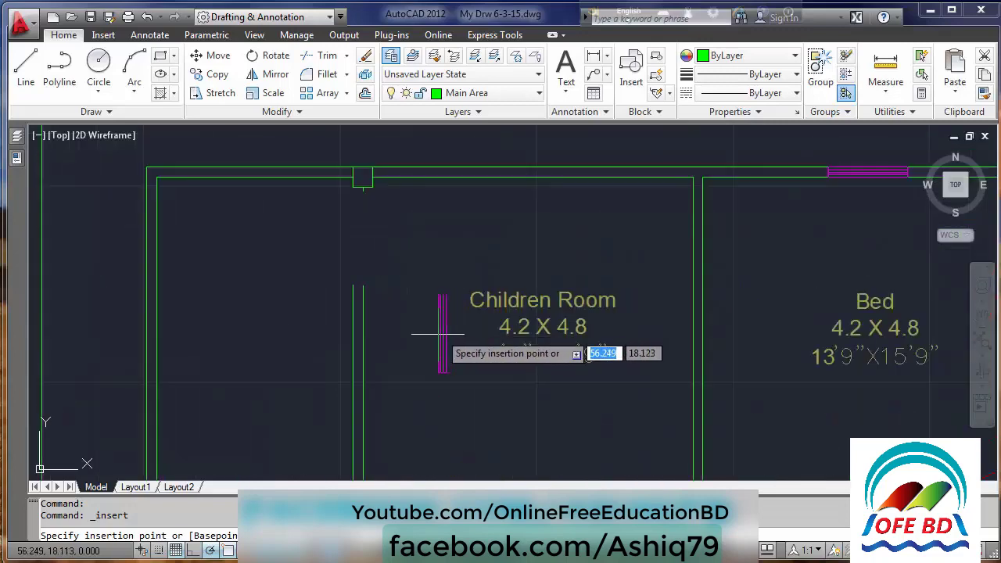
scroll(418, 295, down, 3)
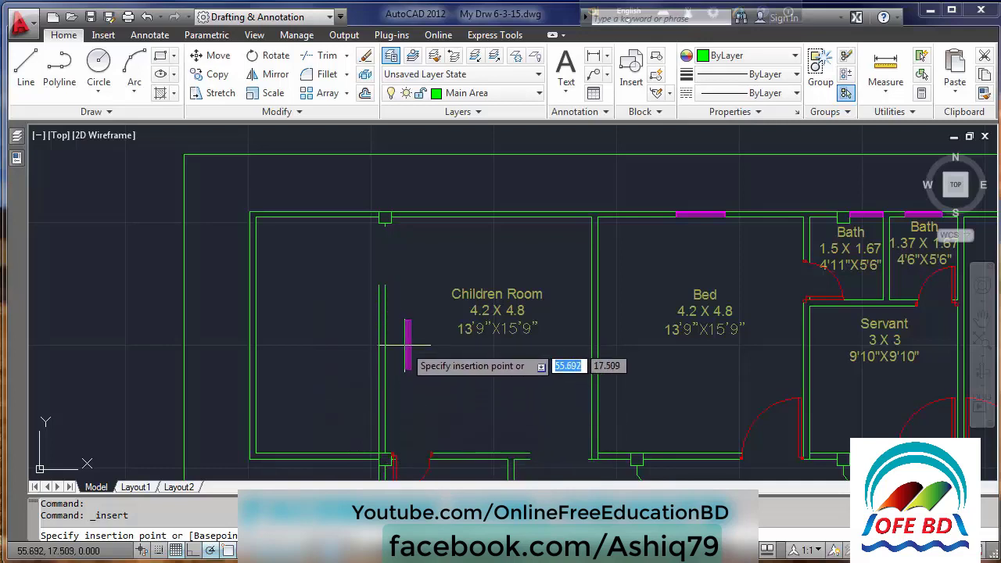
Step: Place the window midway between two points on the Children Room's left wall
shift+right_click(406, 342)
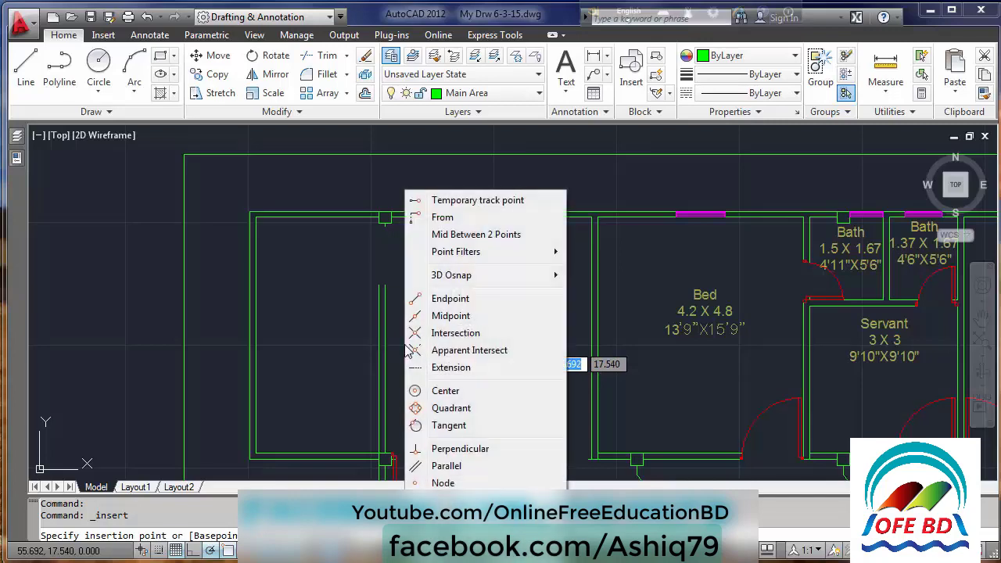
click(452, 235)
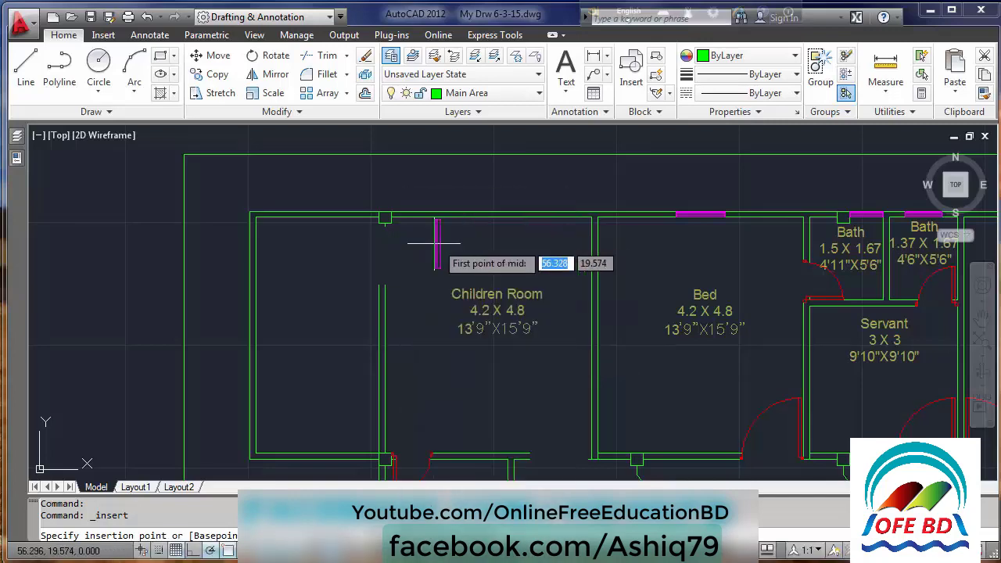
scroll(367, 313, up, 4)
scroll(383, 272, up, 2)
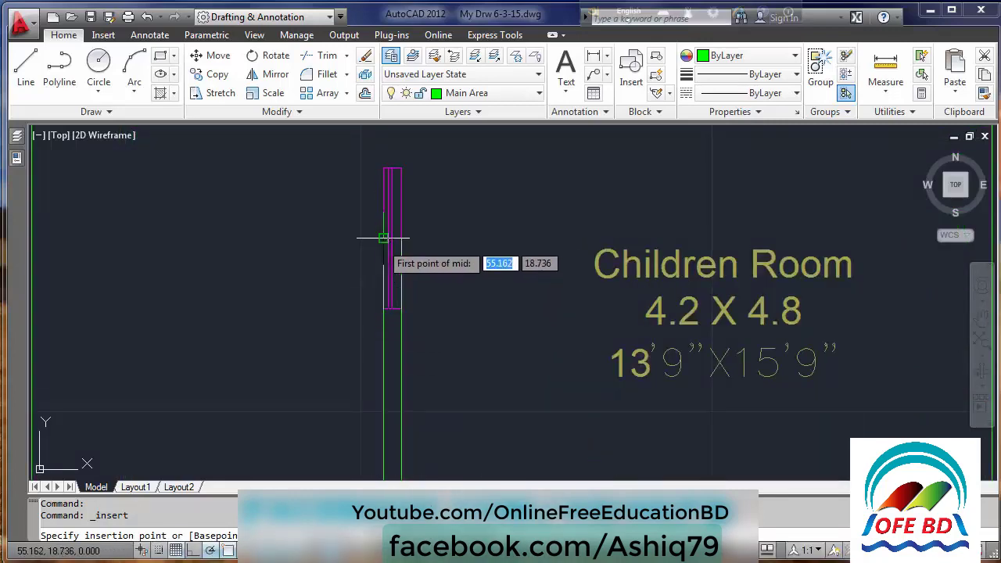
click(376, 239)
scroll(388, 219, down, 4)
scroll(374, 451, up, 3)
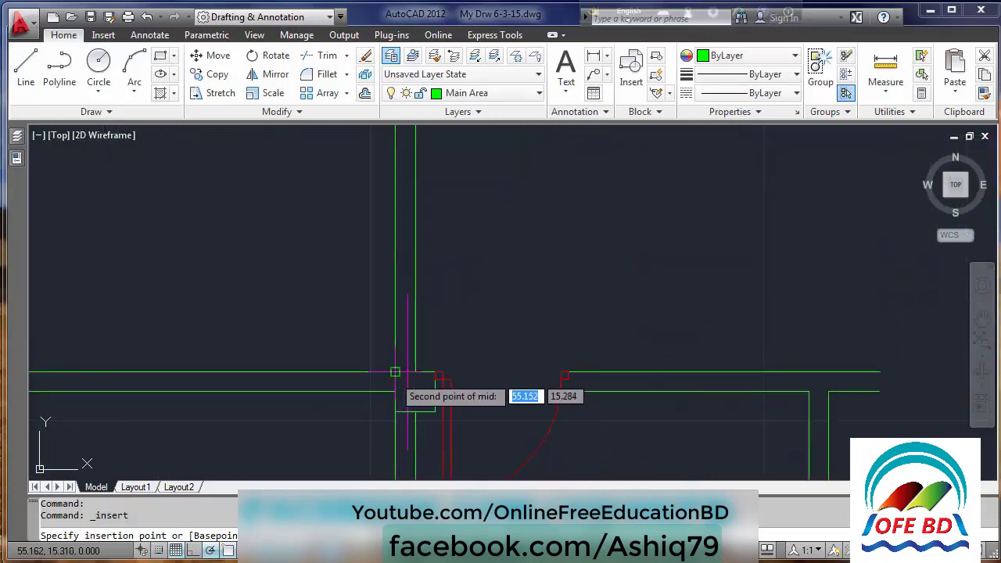
click(395, 385)
scroll(396, 336, down, 3)
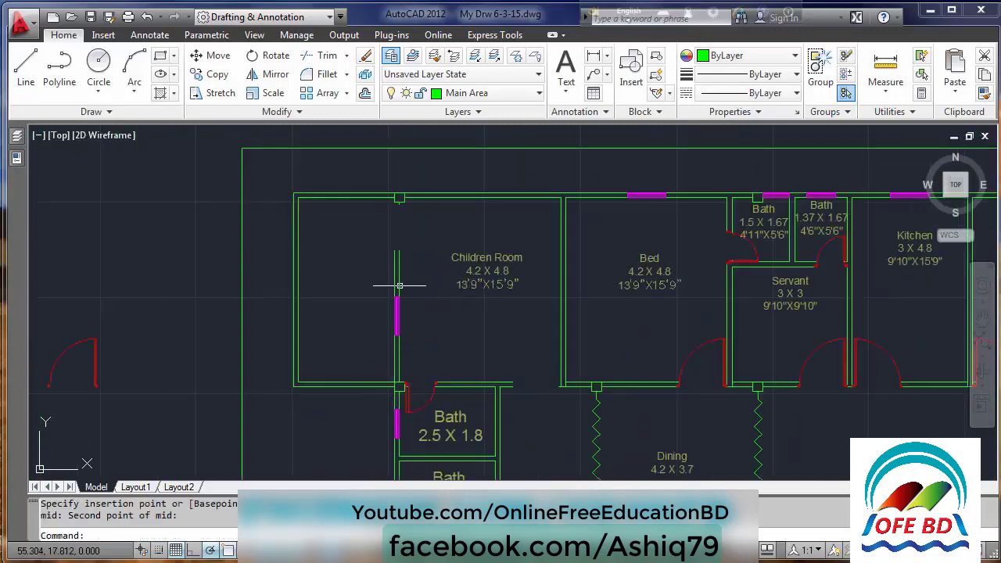
scroll(392, 331, up, 3)
scroll(363, 284, up, 1)
scroll(369, 249, down, 1)
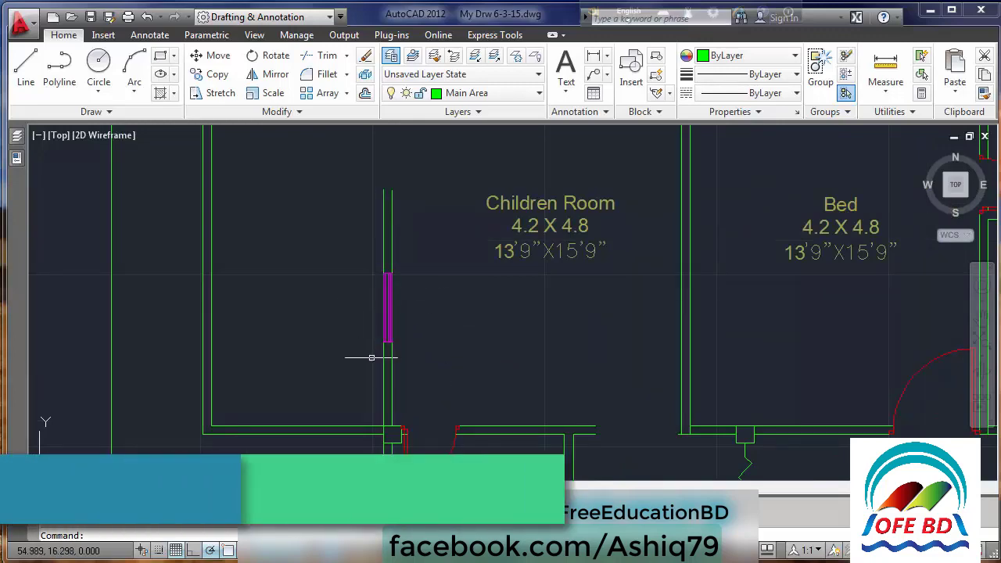
scroll(357, 357, down, 3)
scroll(341, 340, up, 2)
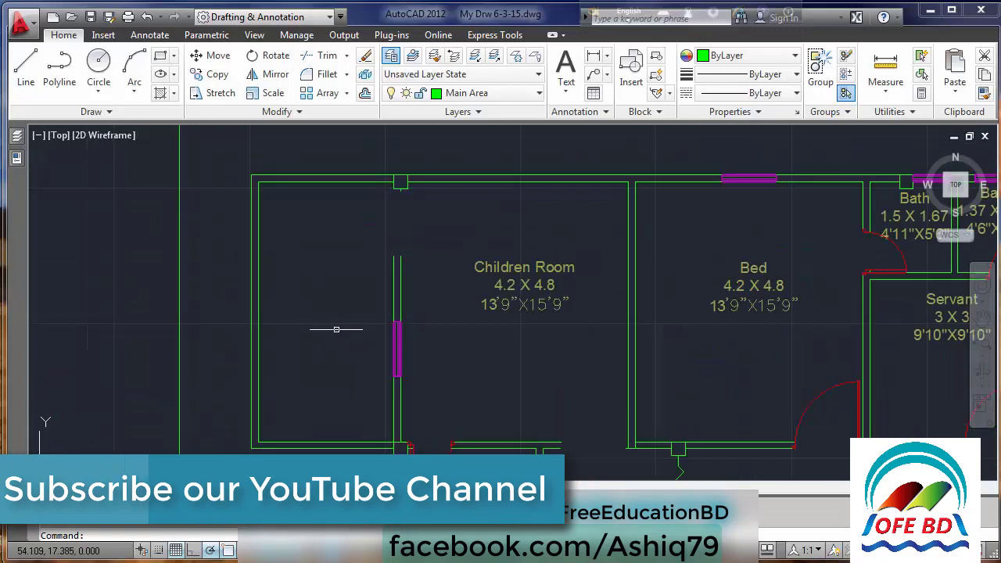
Step: Insert the 'window' block again with rotation specified on-screen
click(633, 78)
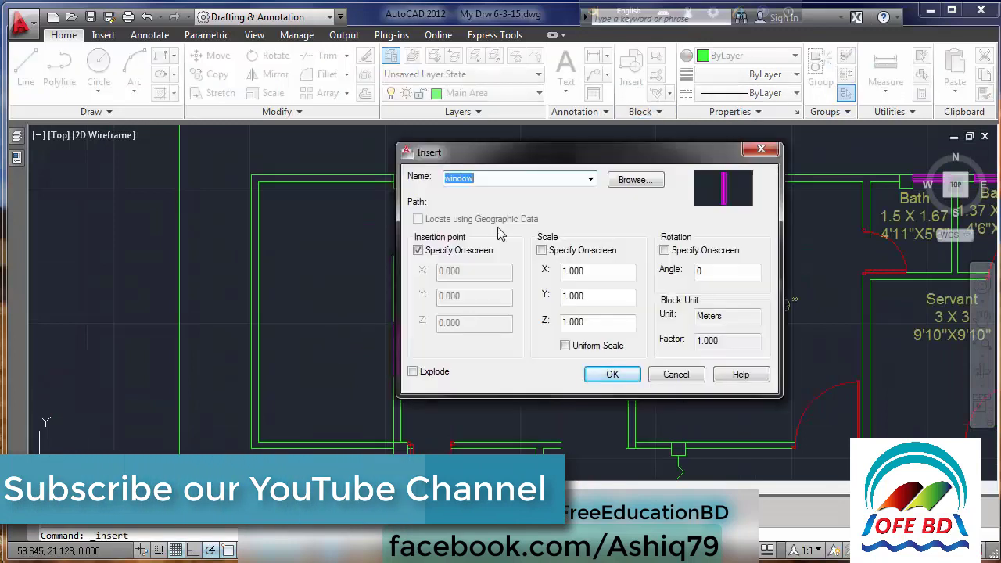
drag(513, 153, 533, 178)
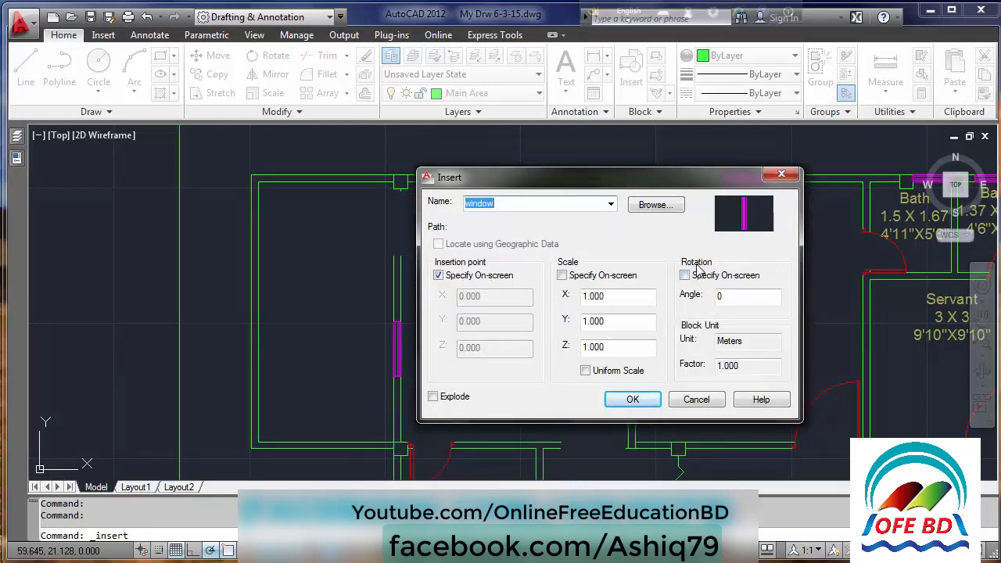
mouse_move(706, 251)
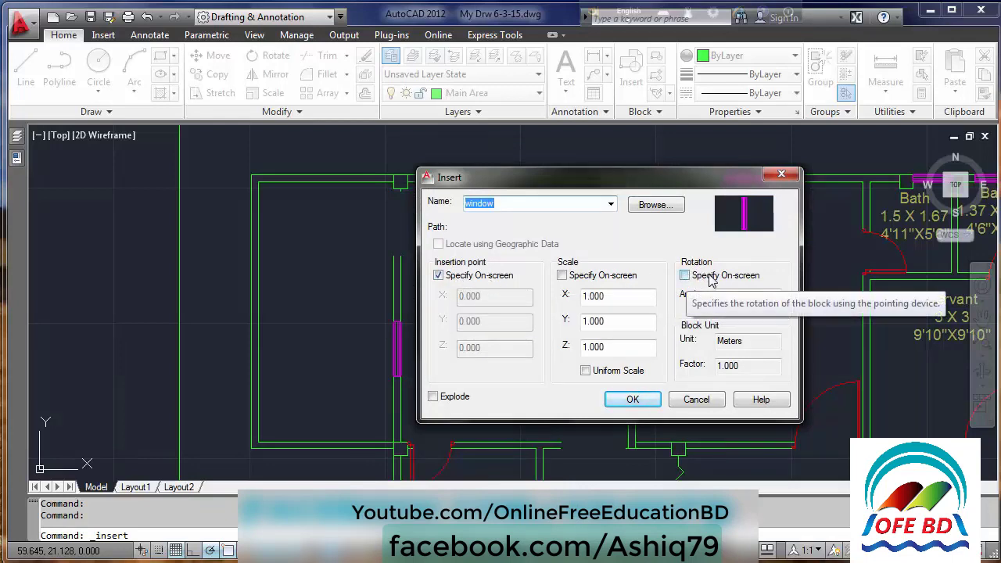
click(684, 276)
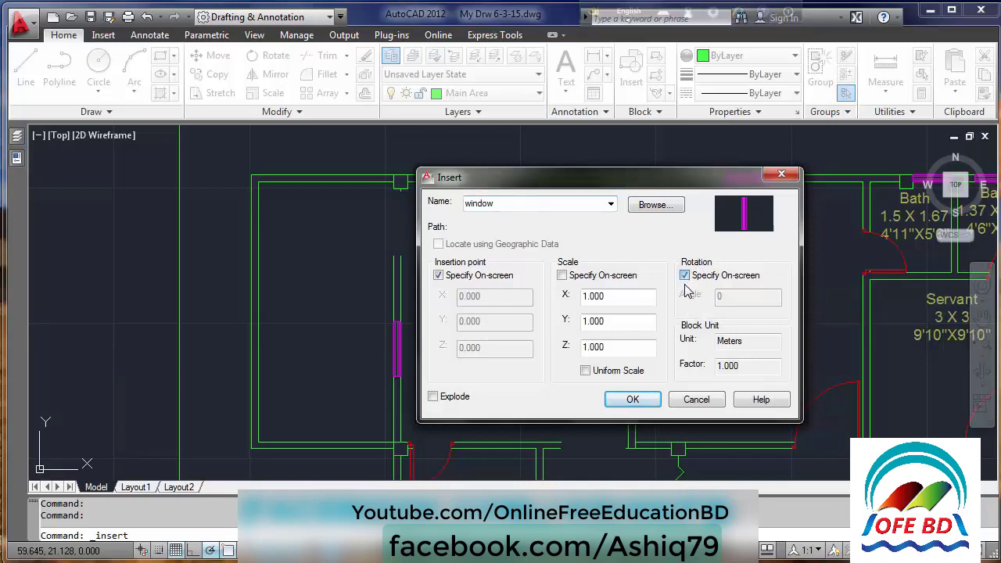
click(632, 400)
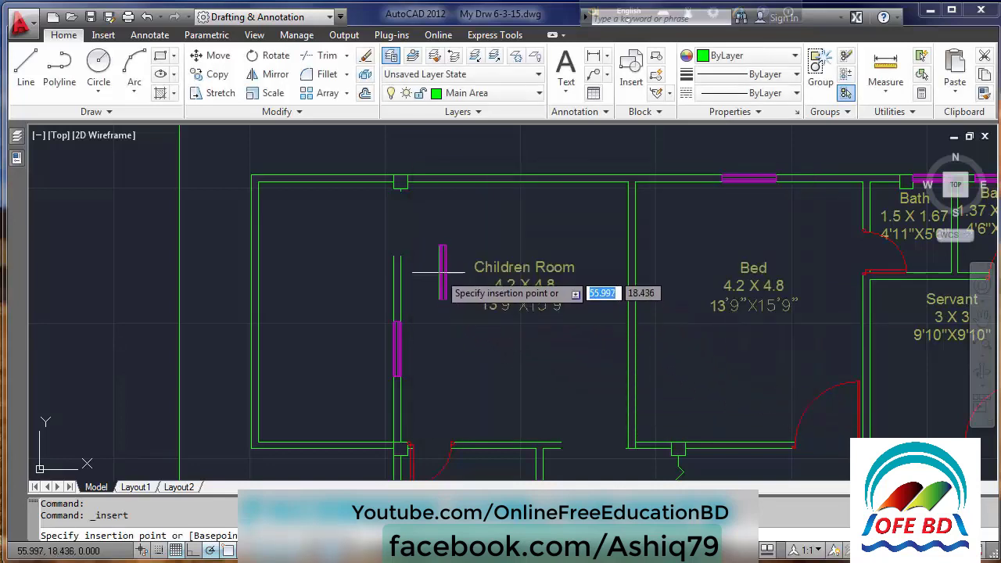
Step: Centre it between two top-wall points of the Children Room, rotated 270° to lie horizontally
scroll(391, 196, down, 3)
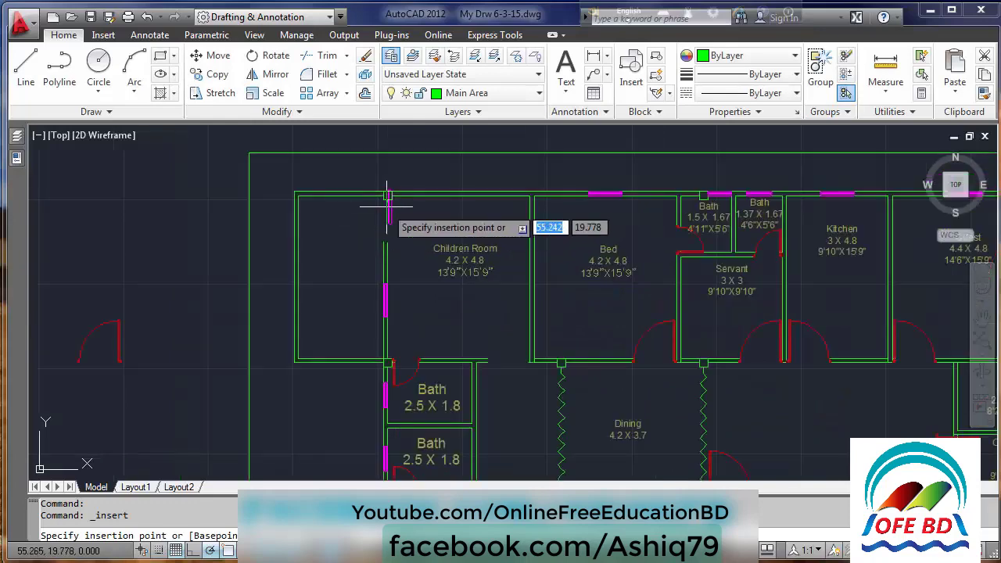
scroll(458, 192, up, 5)
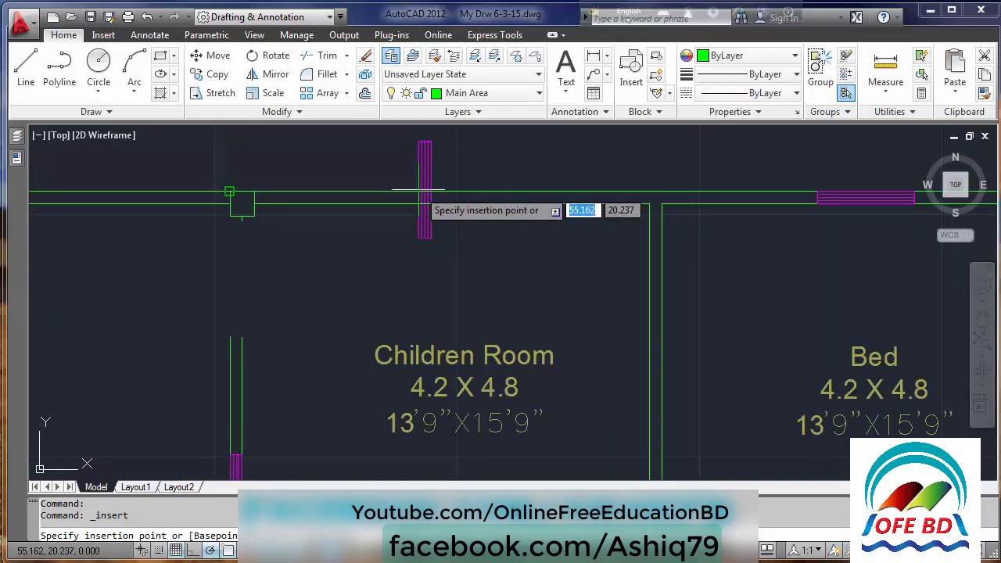
shift+right_click(424, 189)
click(458, 222)
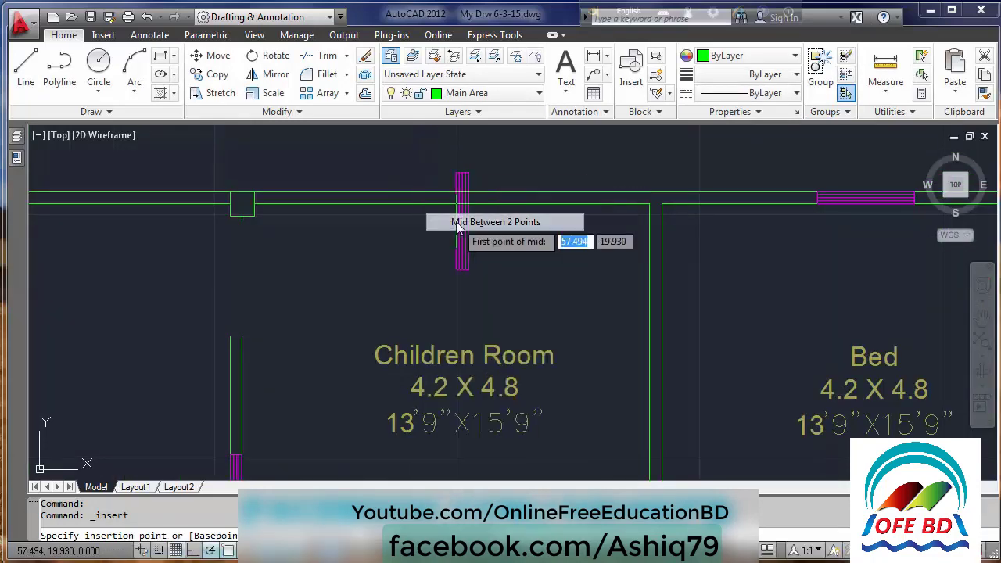
click(258, 193)
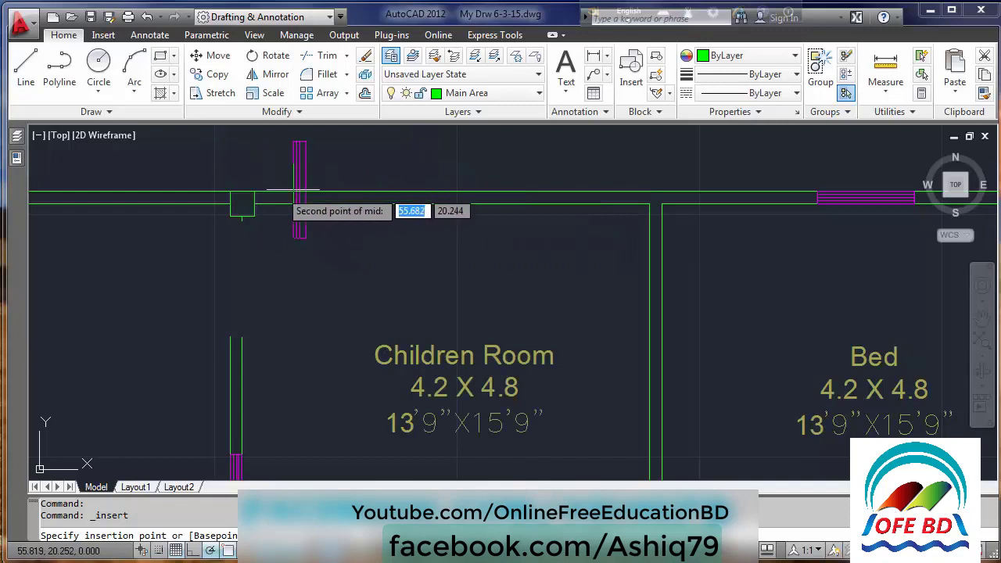
click(650, 191)
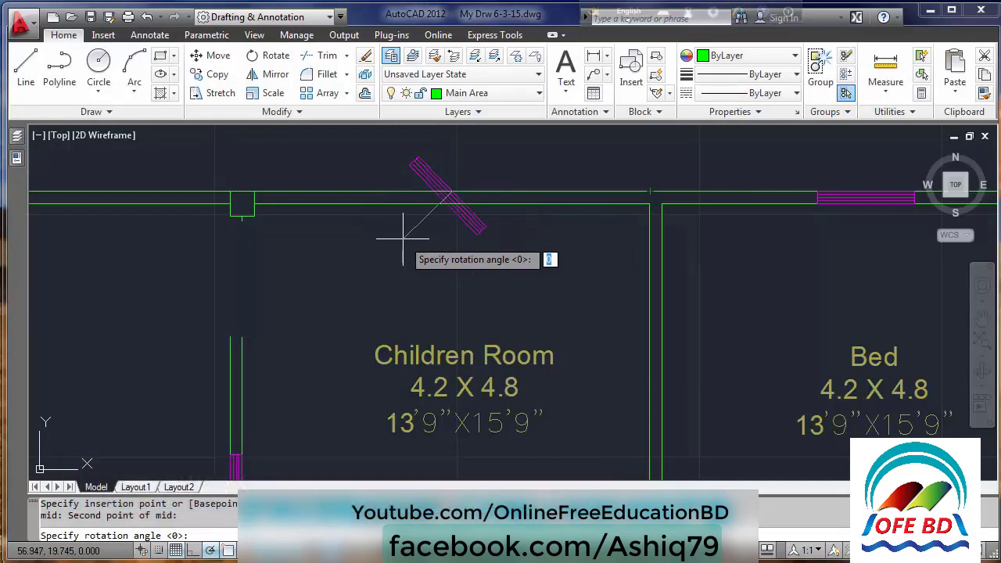
key(F8)
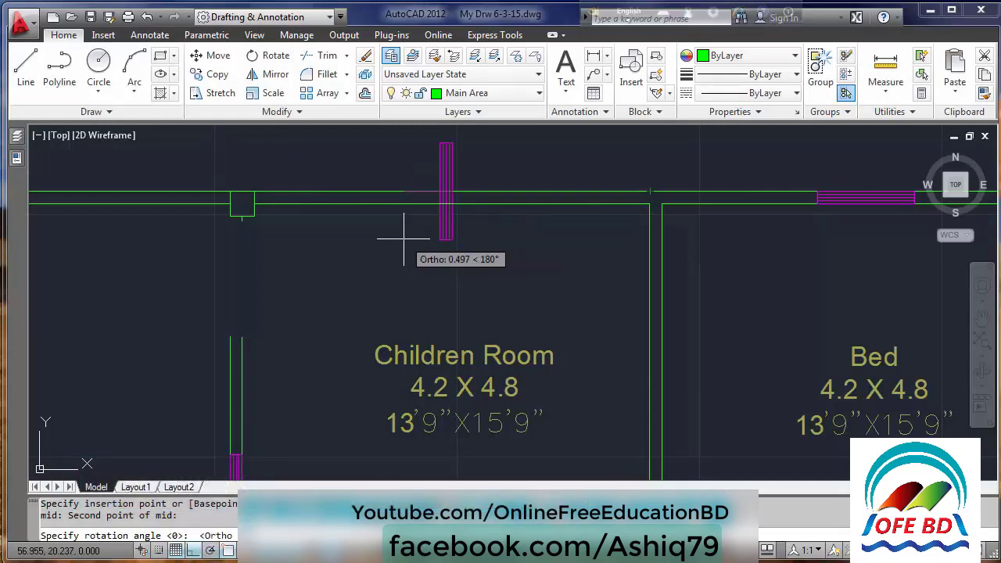
click(446, 229)
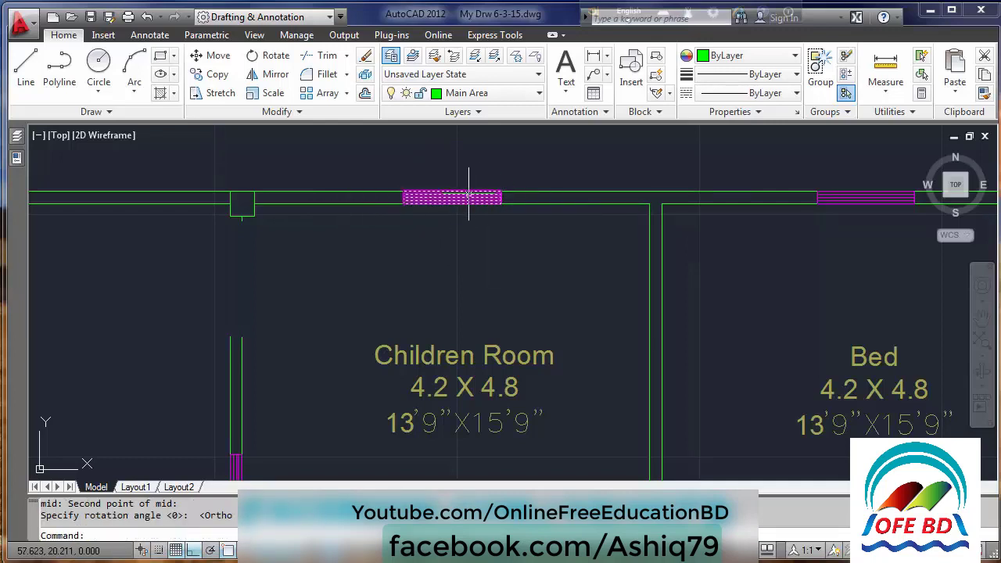
scroll(486, 230, down, 3)
scroll(382, 254, down, 1)
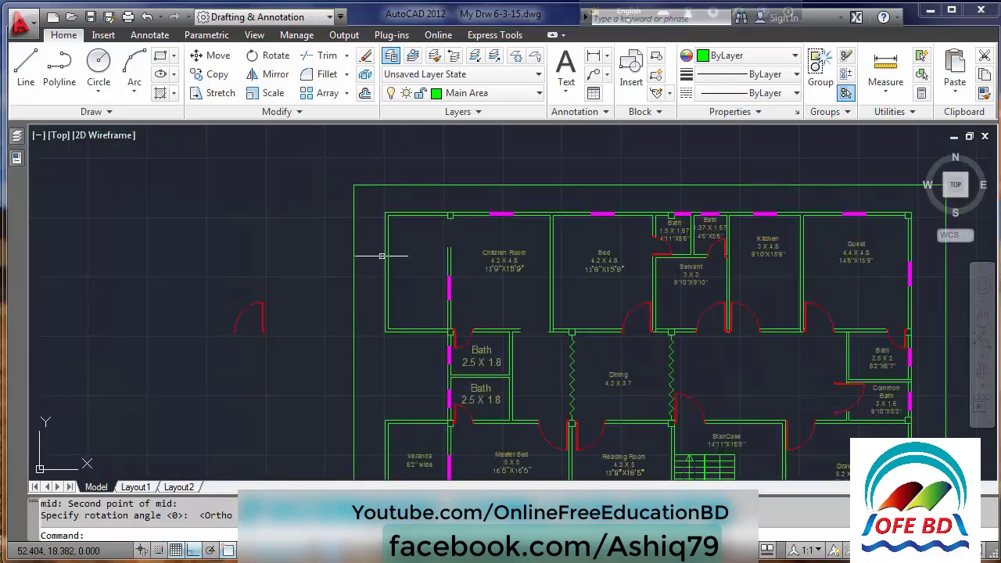
scroll(191, 334, up, 3)
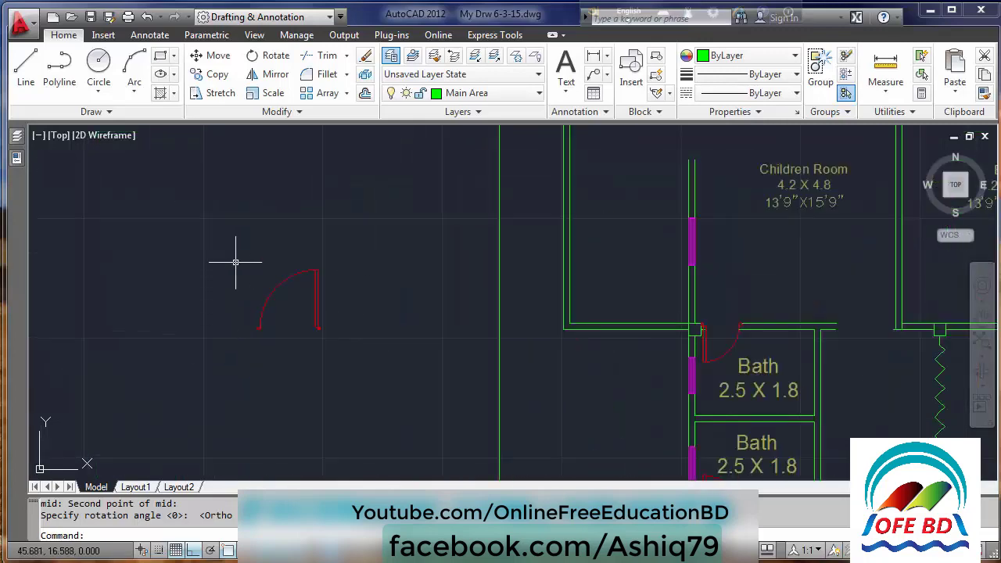
scroll(235, 263, up, 3)
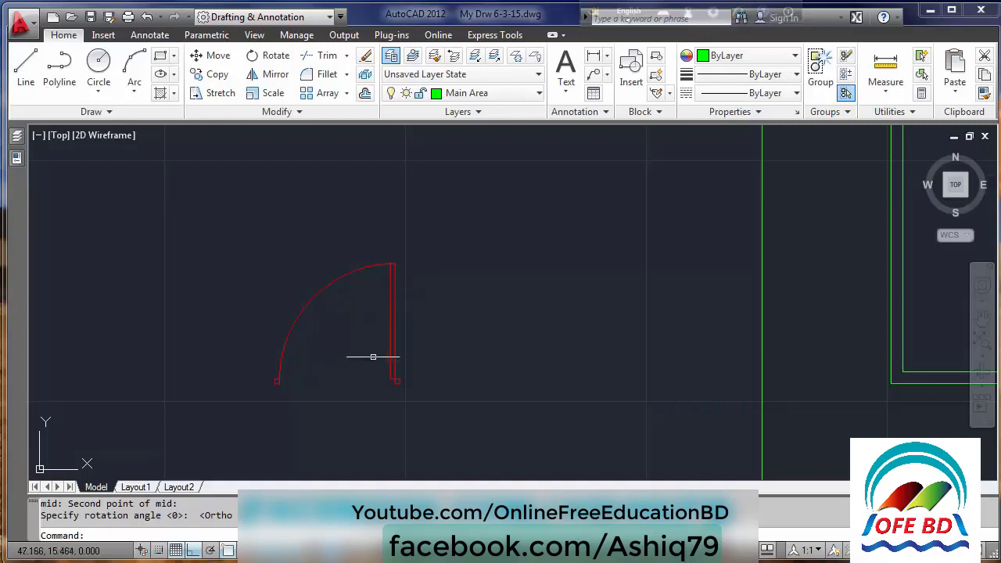
key(Escape)
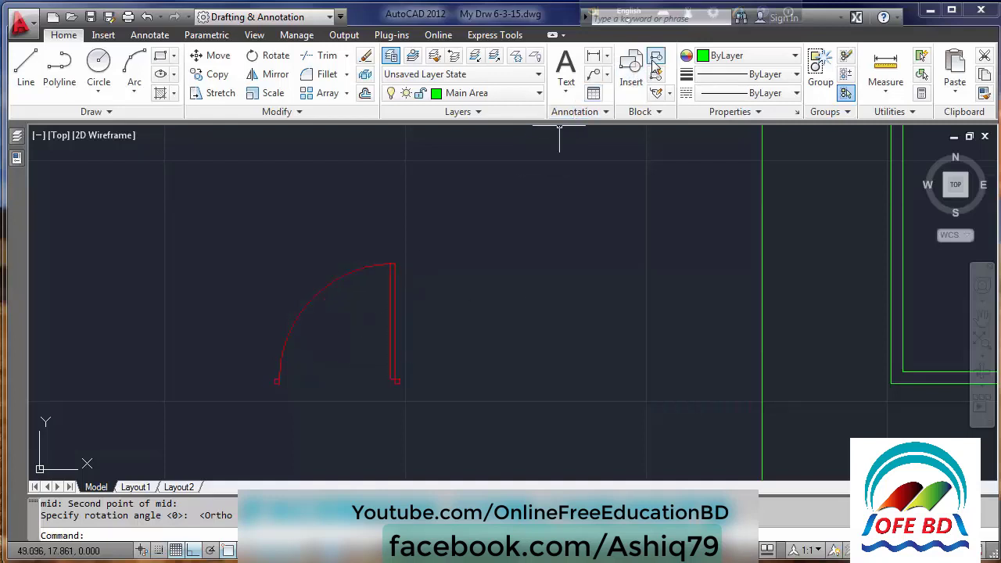
Step: Start a new block and set its base point at the red door's lower-left end
click(655, 63)
text(door)
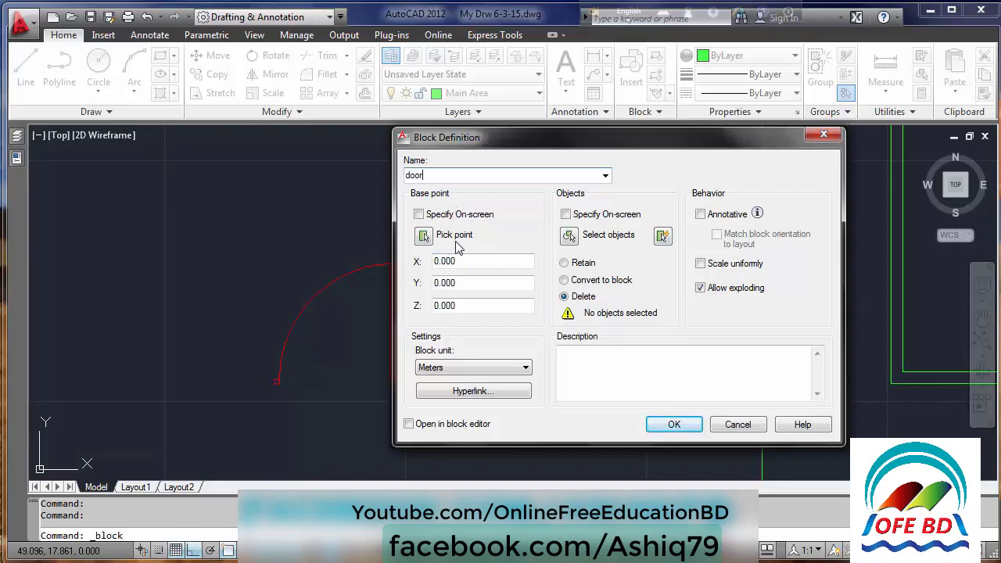
click(423, 236)
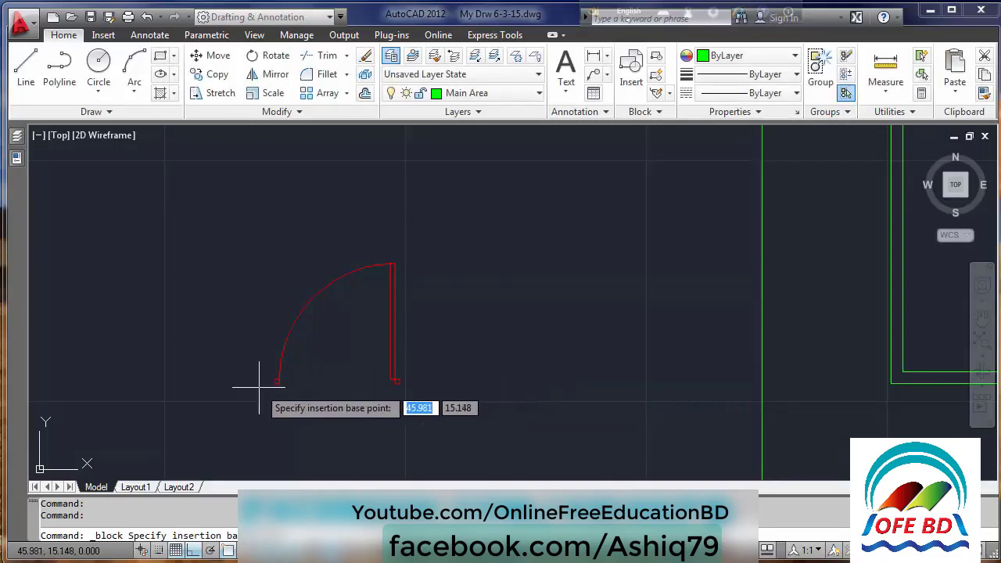
scroll(289, 376, up, 3)
click(294, 377)
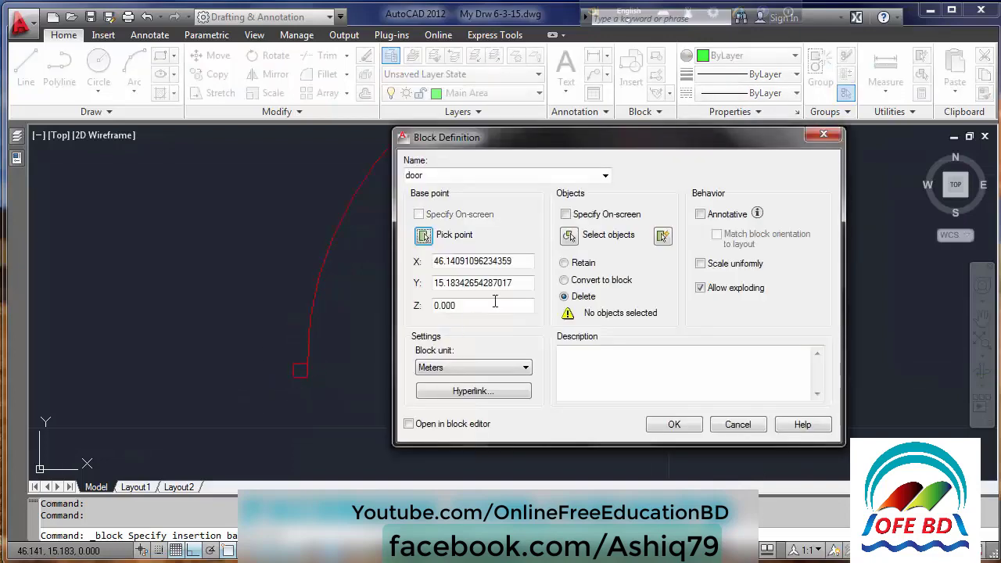
Step: Window-select the door lines and create the 'door' block from them
click(569, 236)
click(718, 403)
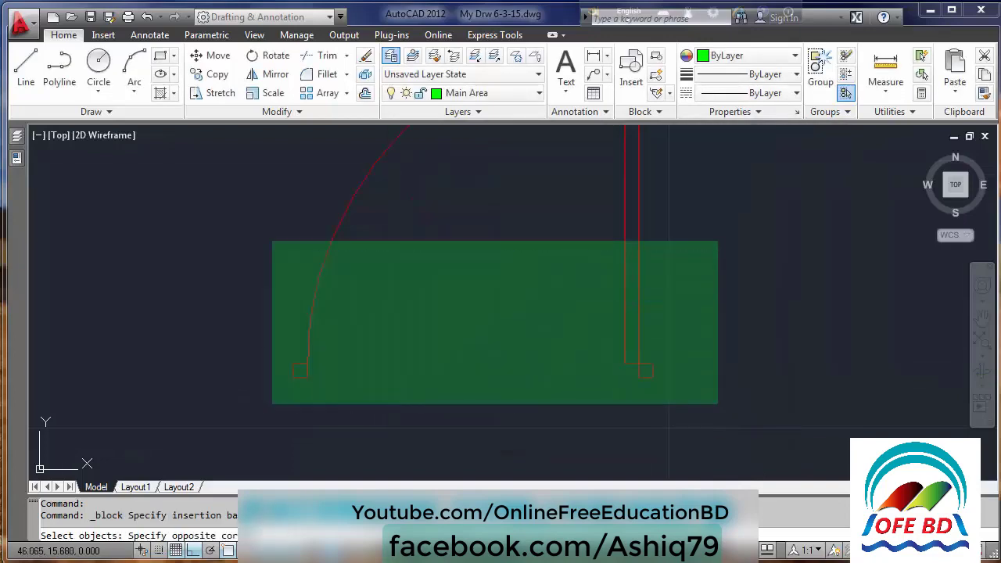
click(230, 225)
key(Return)
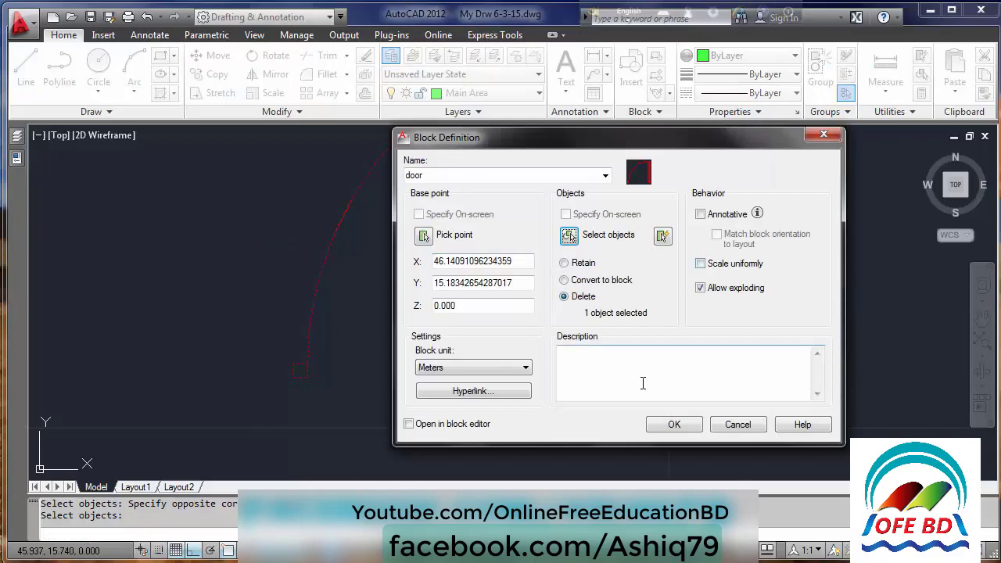
click(663, 428)
scroll(263, 357, down, 3)
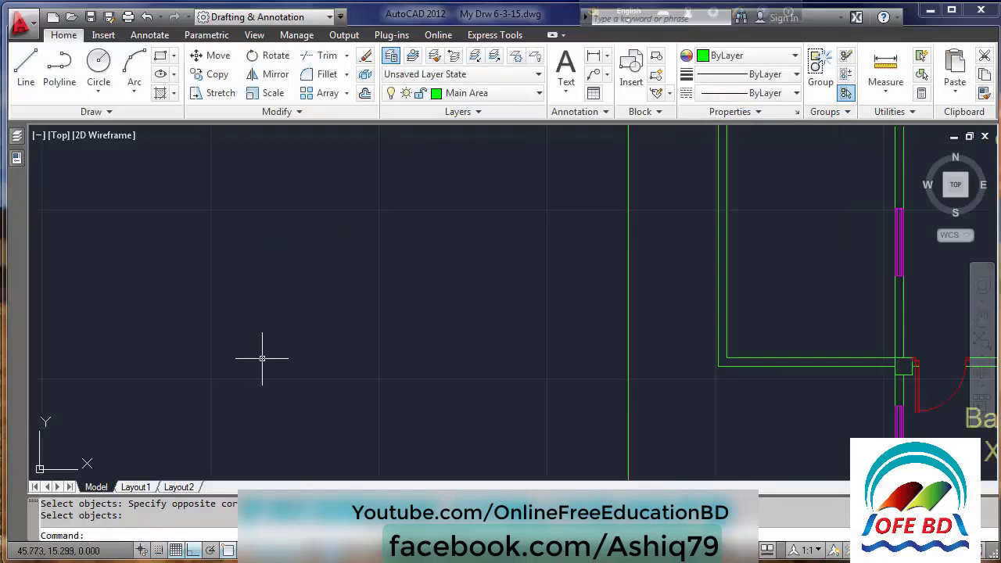
scroll(226, 348, down, 3)
scroll(250, 364, up, 4)
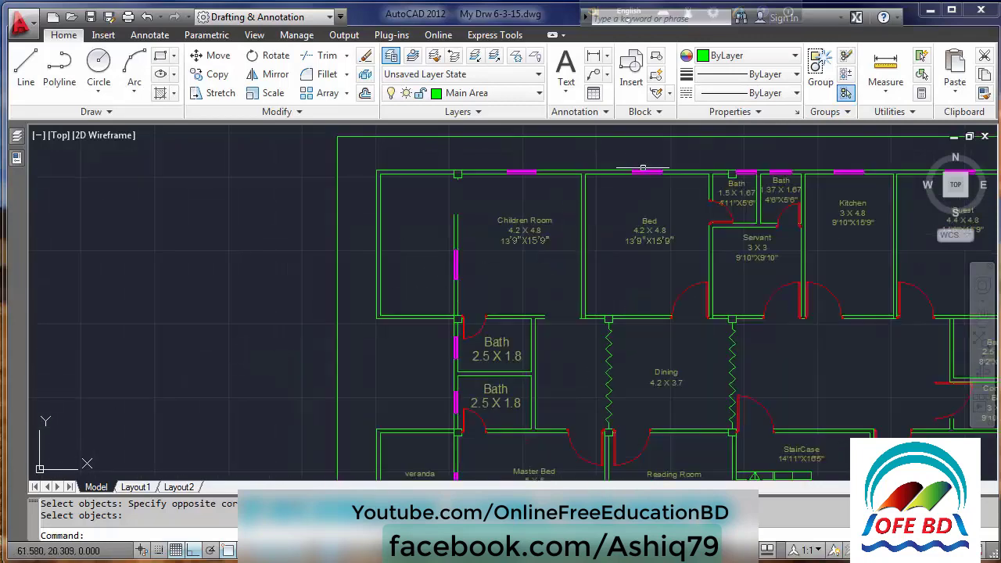
Step: Choose the 'door' block for insertion with a fixed rotation angle
click(632, 66)
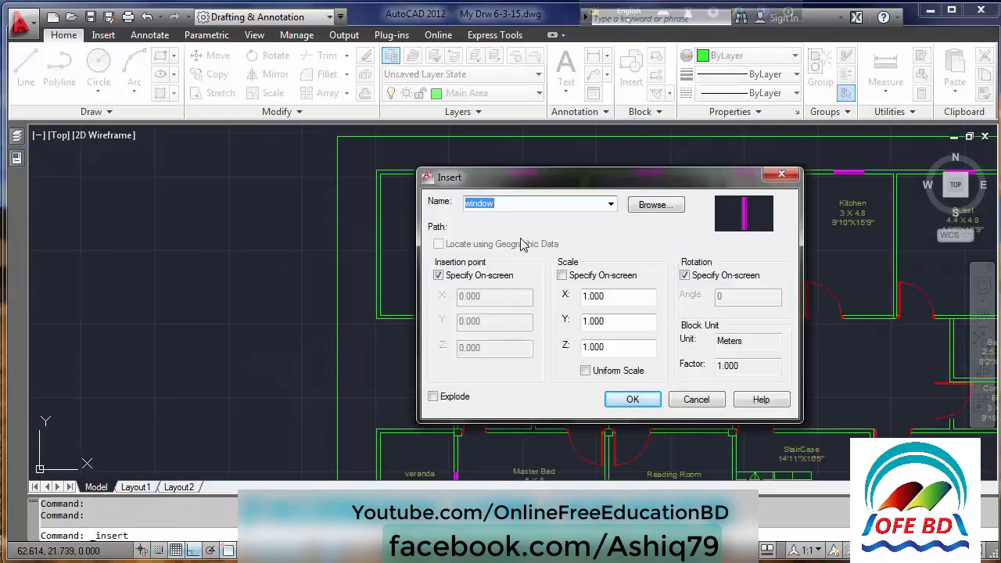
click(610, 205)
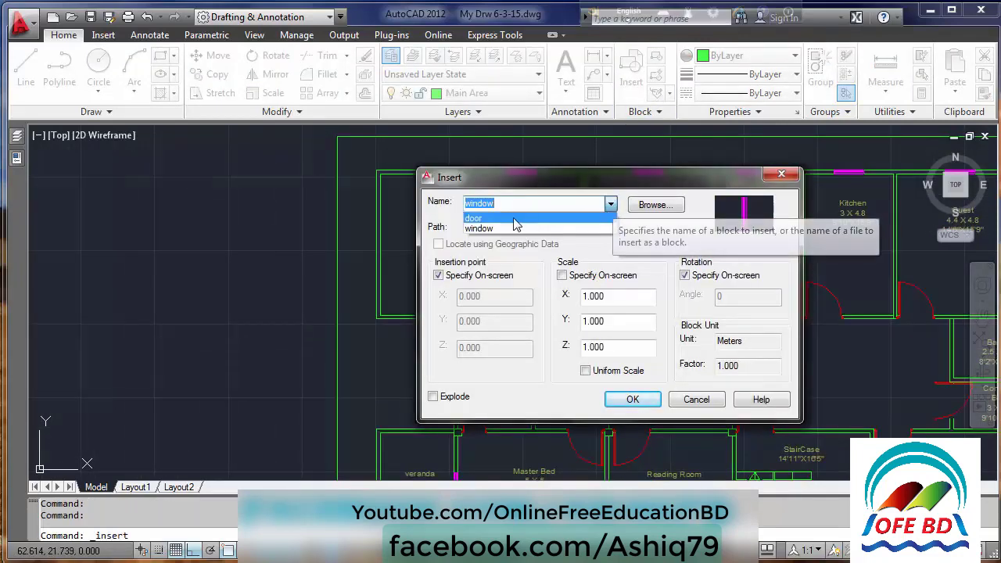
click(547, 217)
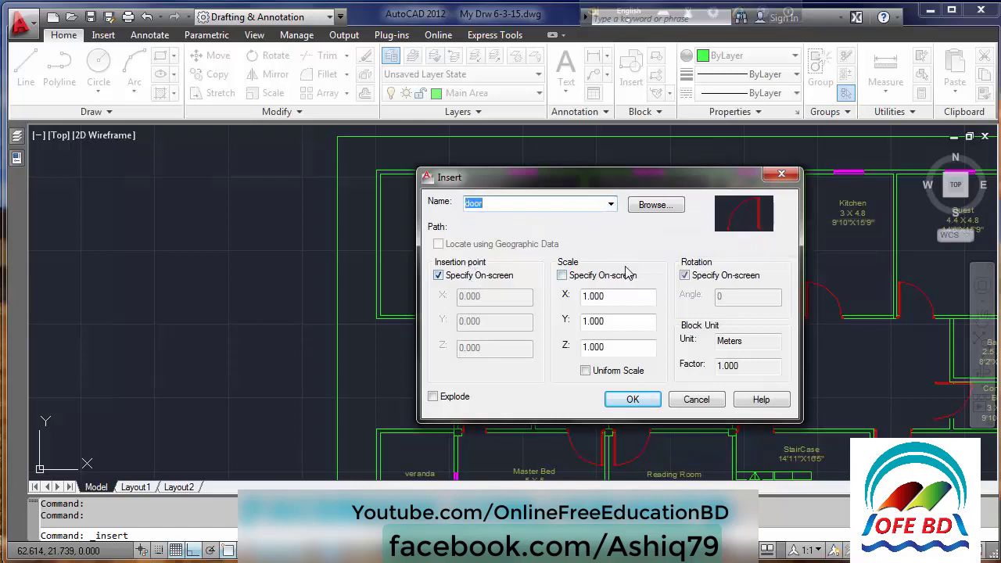
click(686, 276)
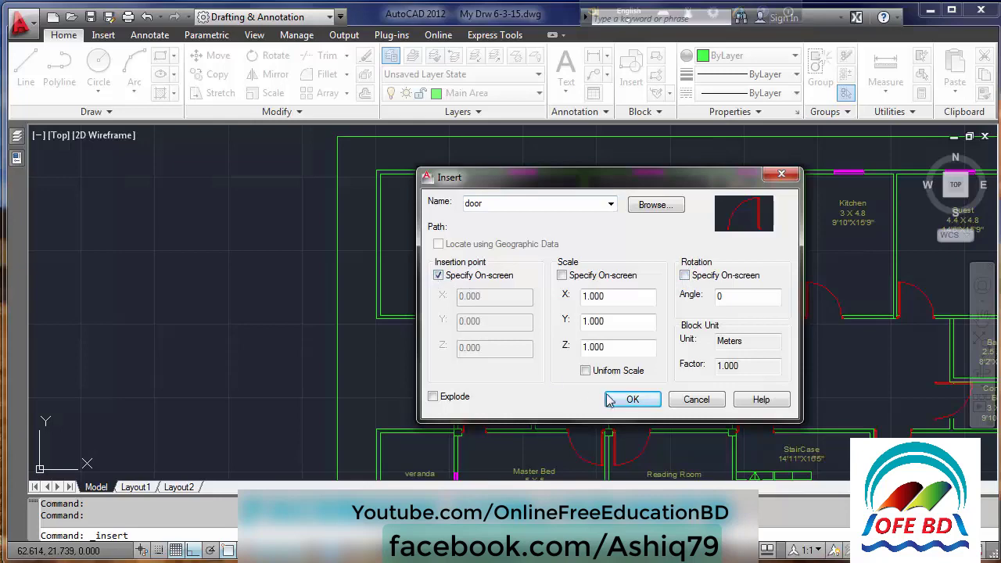
click(631, 400)
Step: Place the door in the wall opening below the Children Room, then reopen Insert
scroll(516, 325, up, 4)
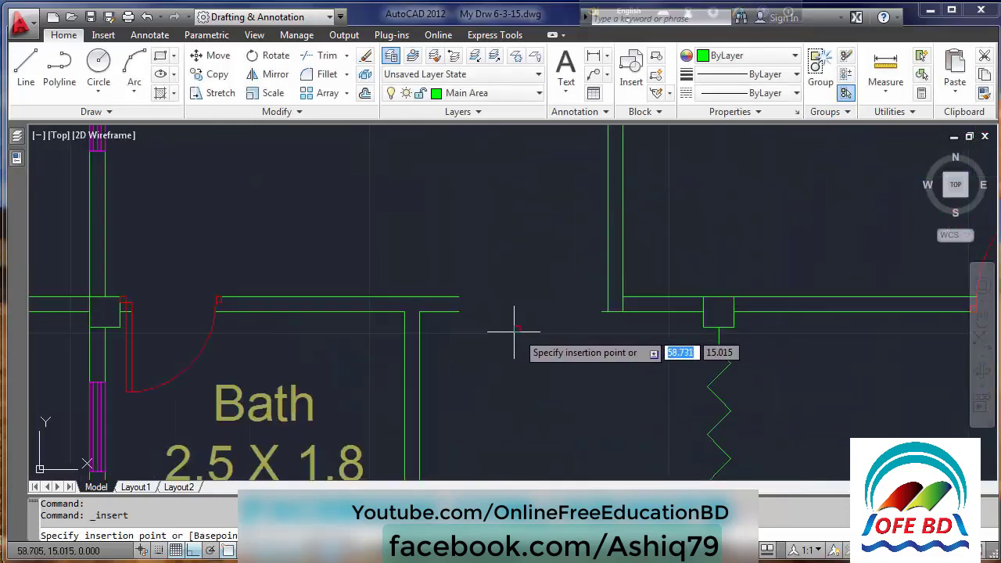
click(458, 311)
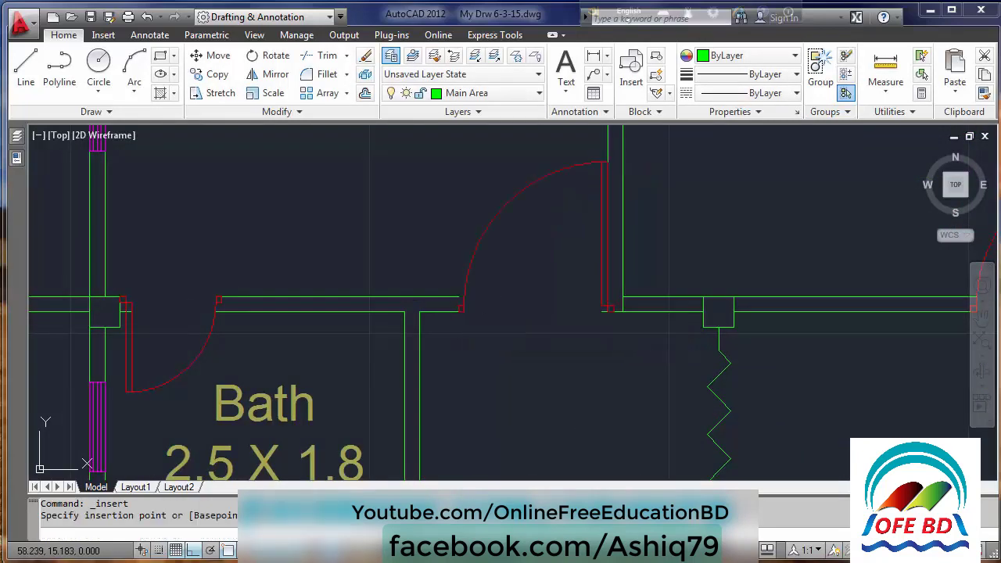
scroll(548, 375, down, 3)
scroll(559, 342, up, 2)
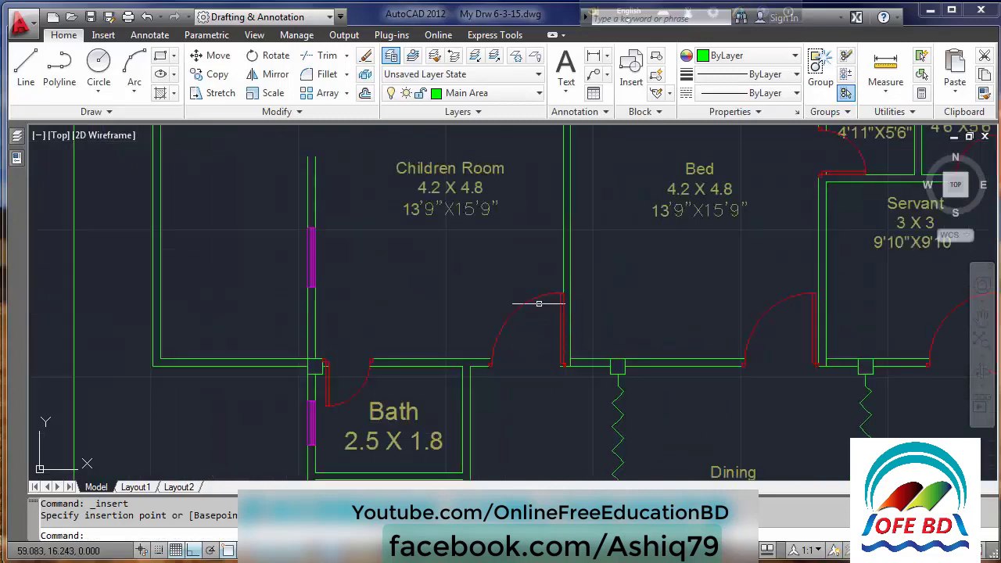
scroll(560, 356, down, 3)
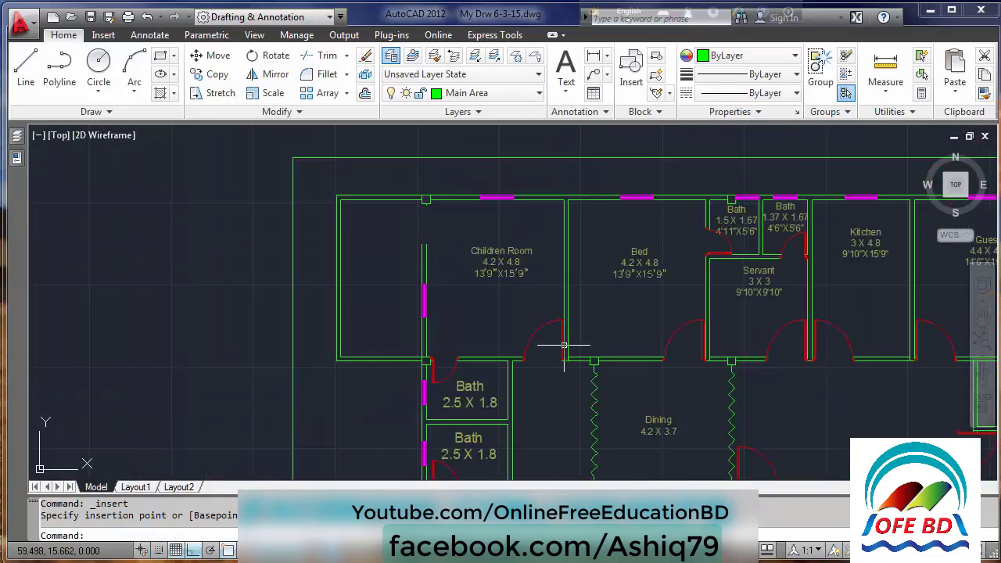
click(631, 71)
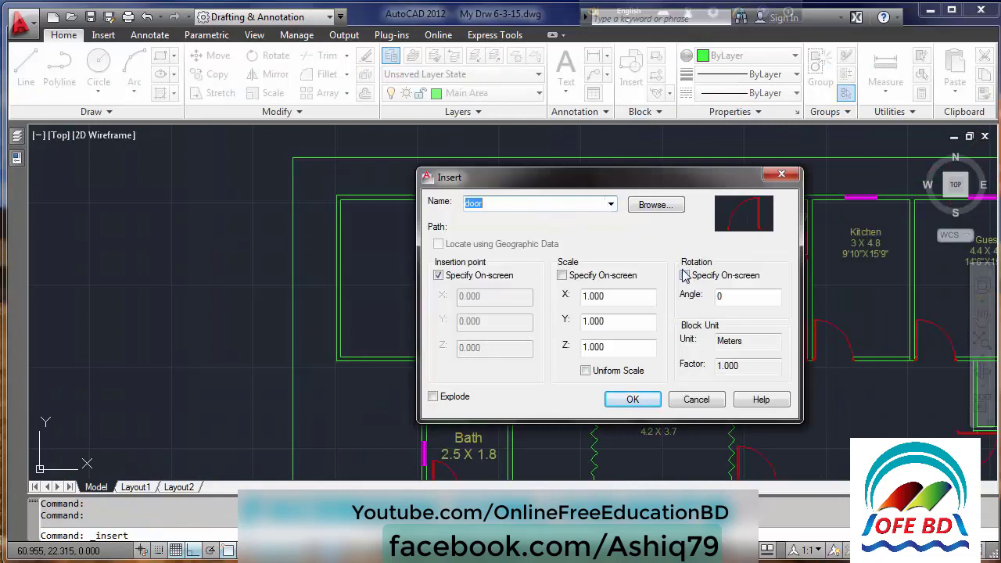
Step: Place another door at the top end of the Children Room's left wall, rotated 90°
click(685, 275)
click(646, 401)
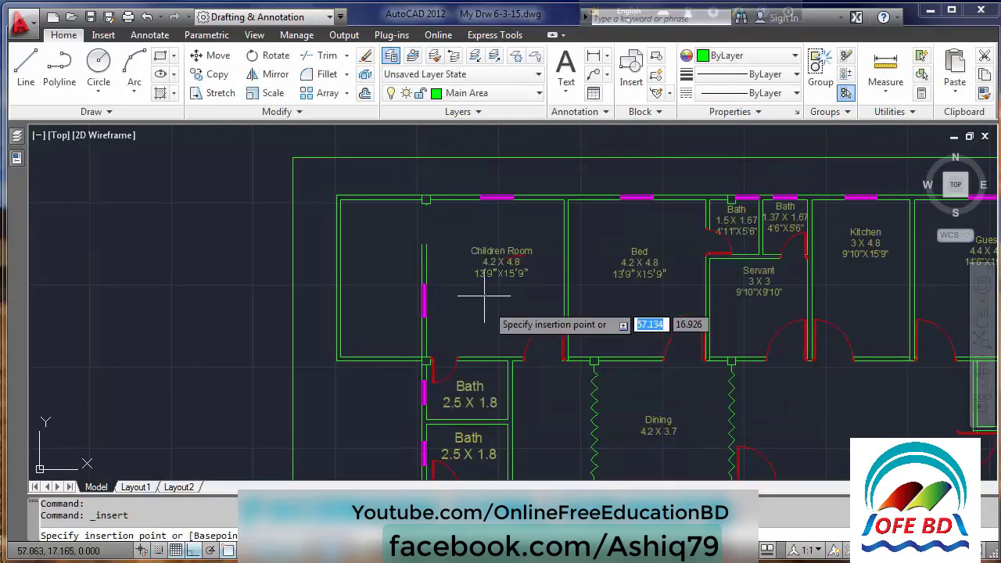
scroll(399, 231, up, 5)
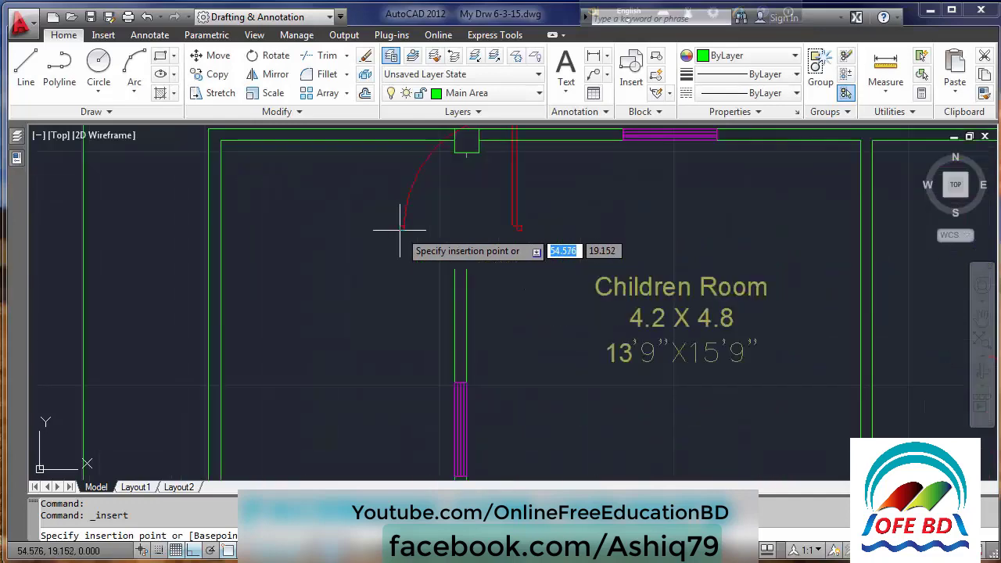
scroll(465, 273, up, 3)
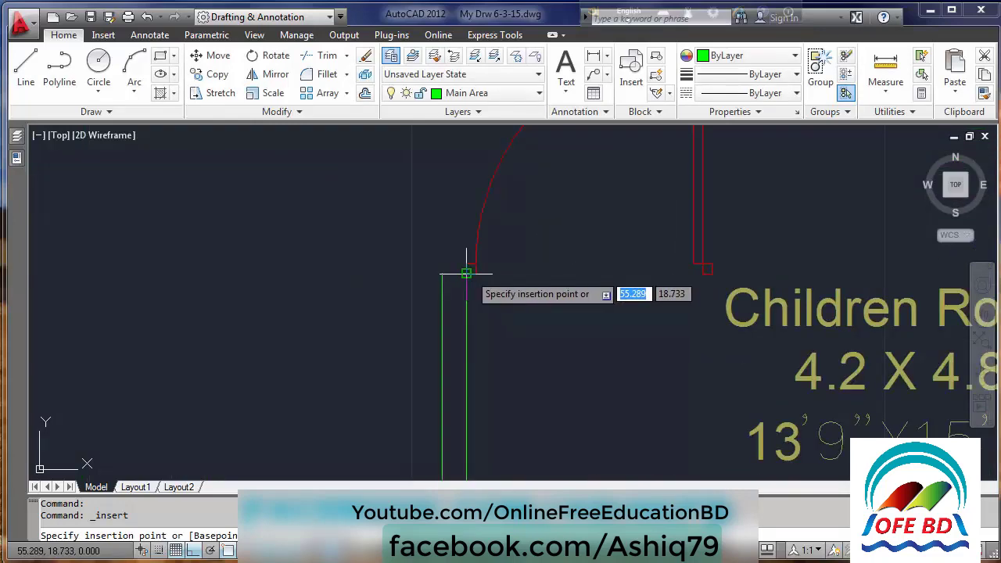
click(465, 274)
scroll(418, 261, down, 5)
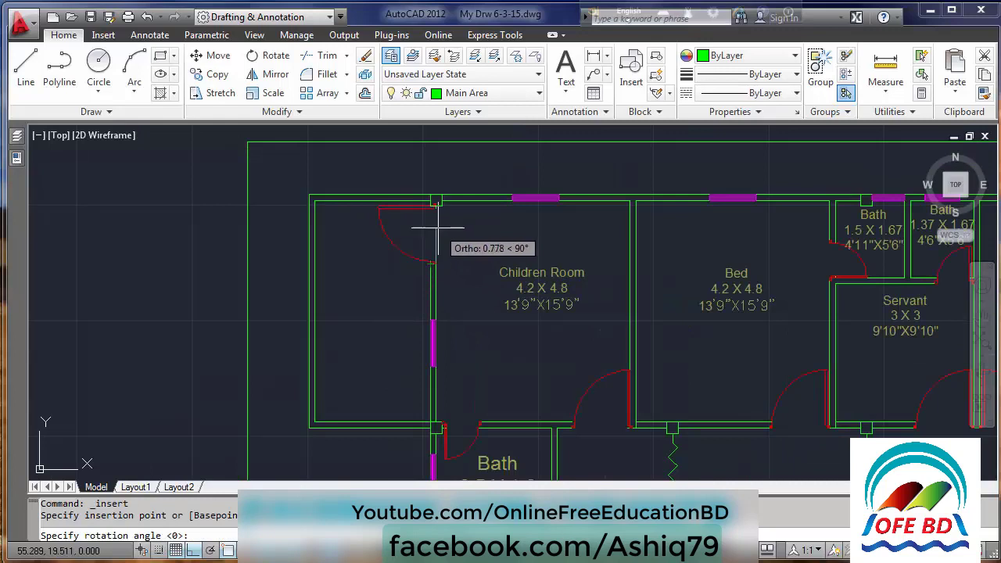
key(F8)
key(F8)
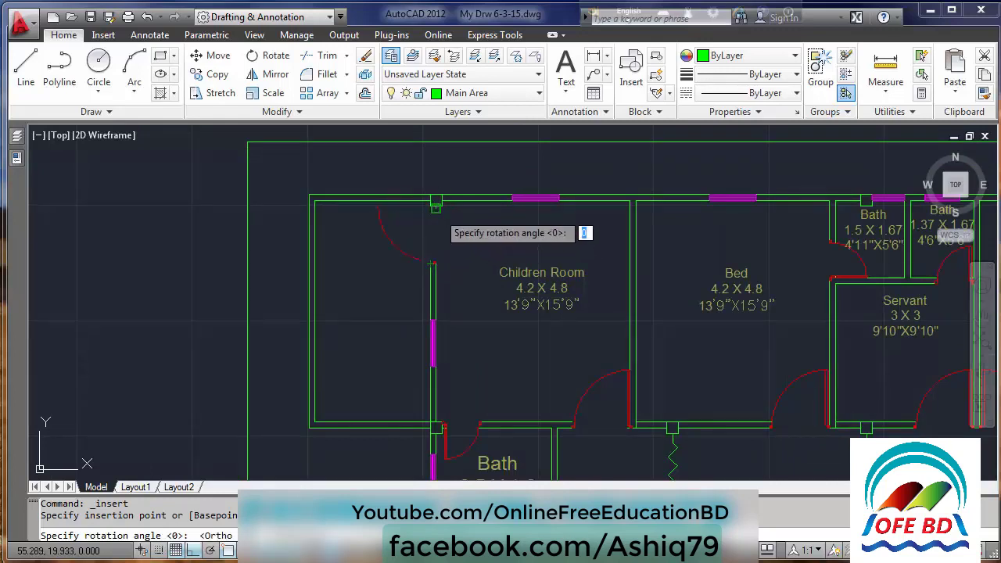
click(436, 205)
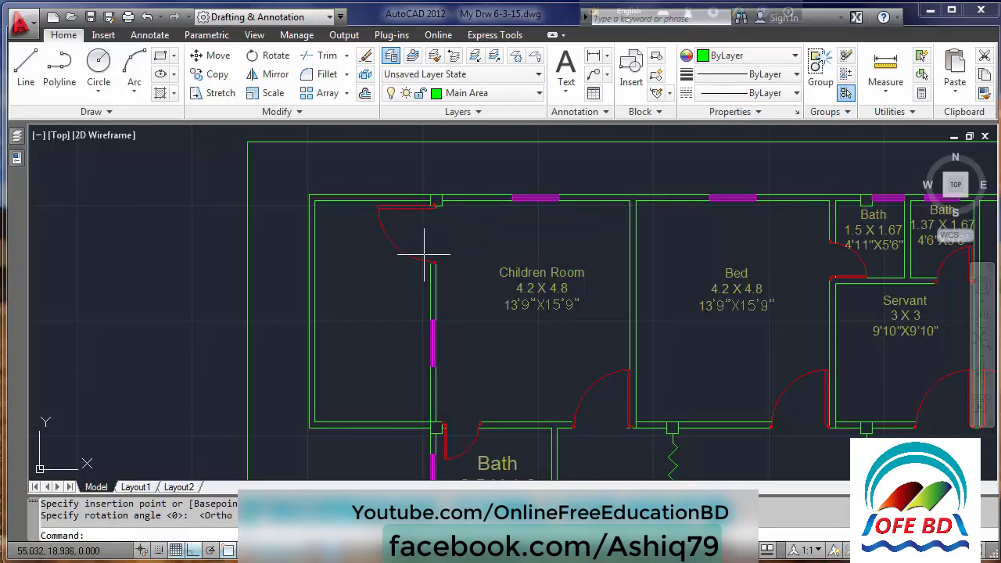
Step: Zoom out to show the entire floor plan with its door and window blocks in the walls
scroll(339, 317, down, 5)
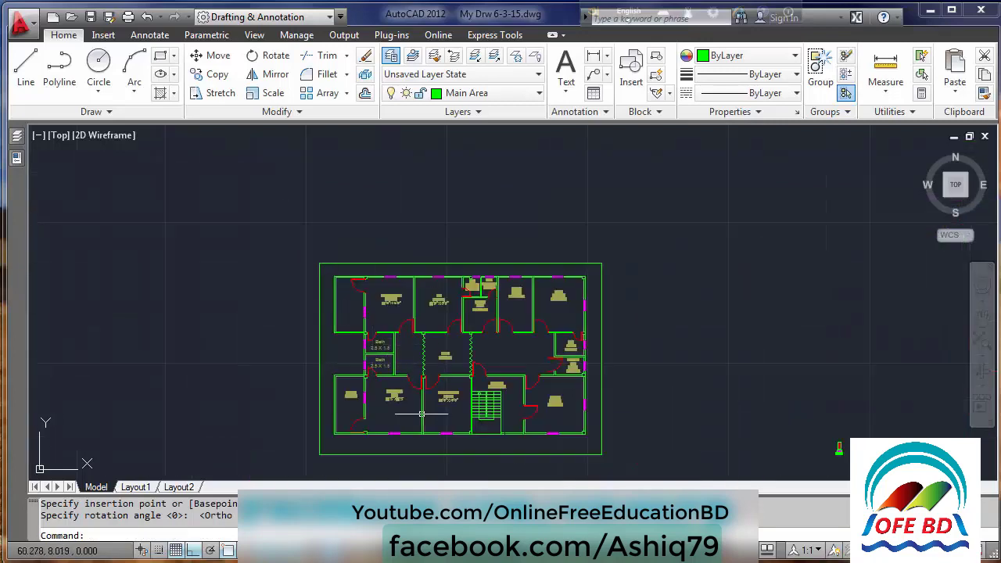
scroll(422, 414, up, 3)
scroll(444, 376, down, 2)
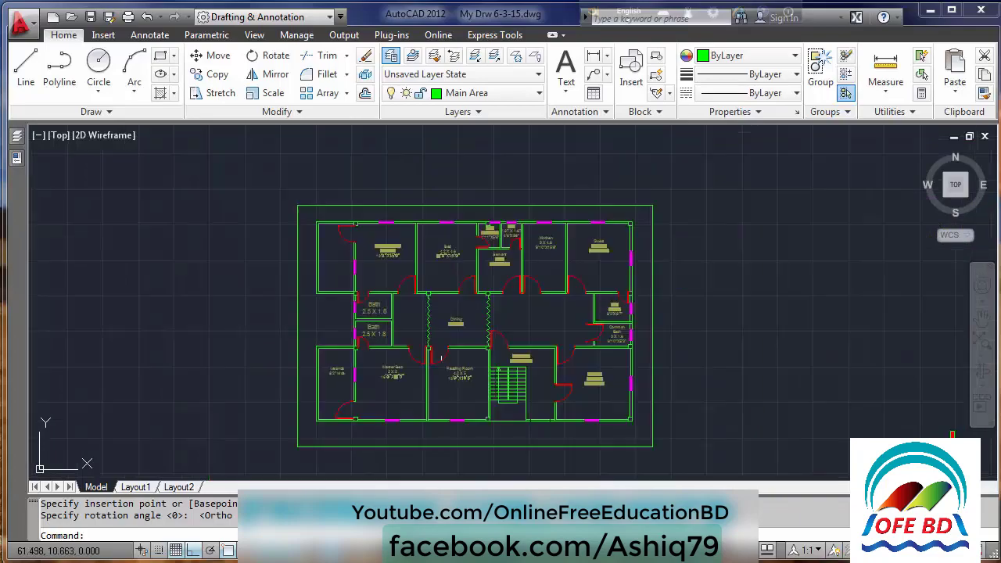